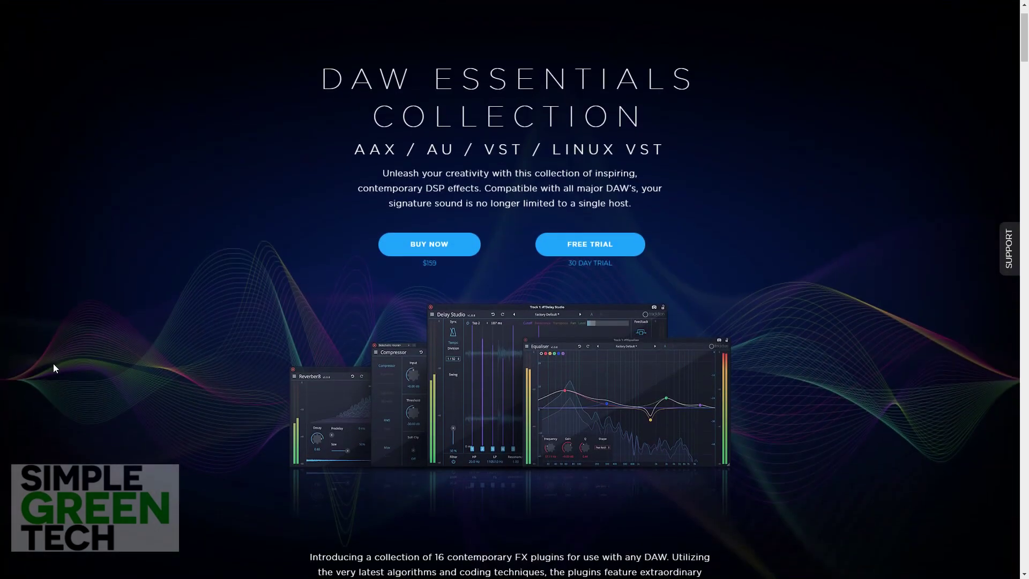
scroll(53, 367, "down", 1)
scroll(53, 368, "down", 2)
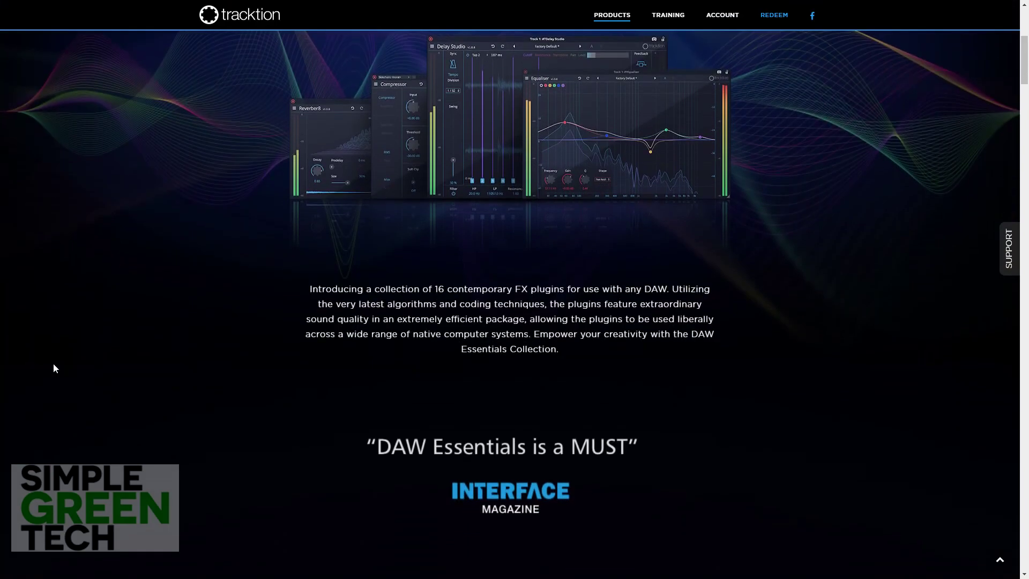
scroll(53, 368, "down", 2)
scroll(53, 367, "down", 1)
scroll(53, 367, "down", 2)
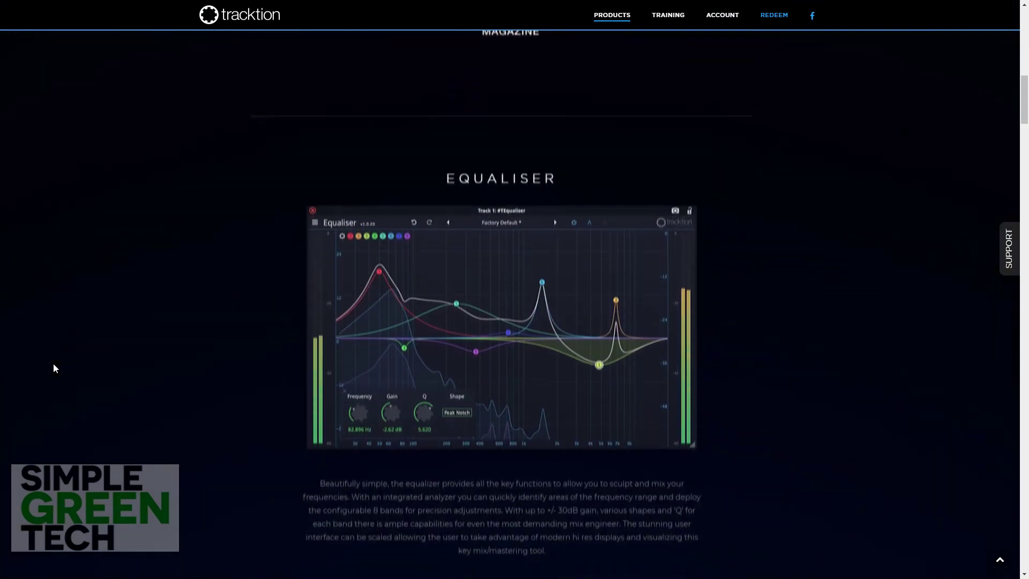
scroll(53, 369, "down", 2)
scroll(53, 368, "down", 1)
scroll(53, 368, "down", 1)
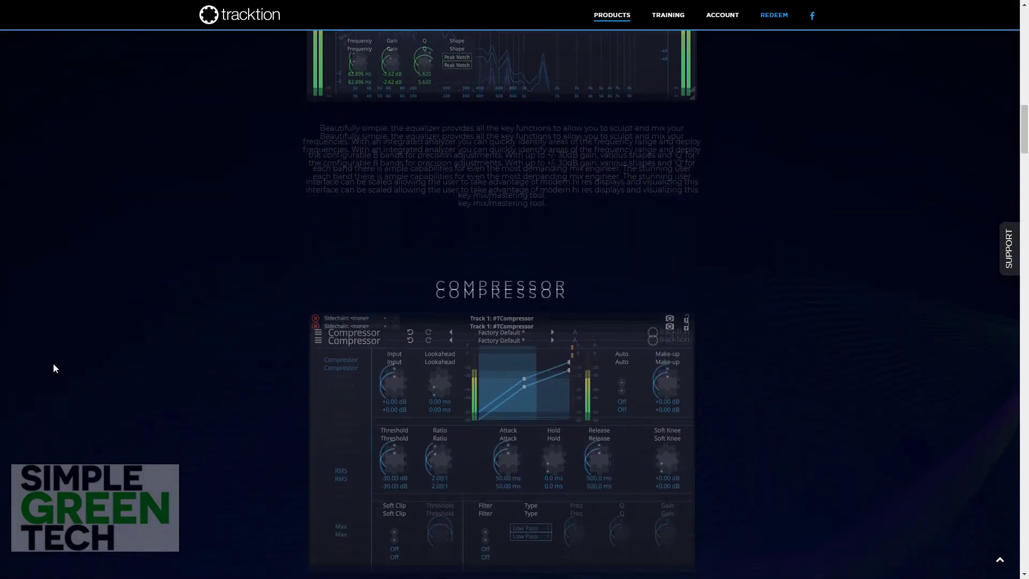
scroll(53, 368, "down", 2)
scroll(53, 368, "down", 2)
scroll(53, 369, "down", 1)
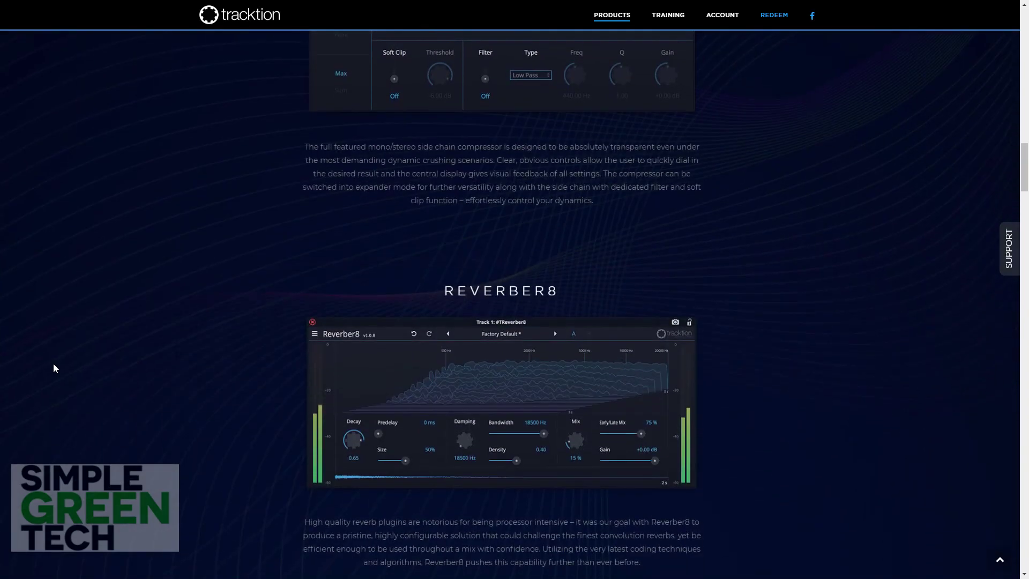
scroll(54, 368, "down", 1)
scroll(53, 369, "down", 2)
scroll(53, 369, "down", 2)
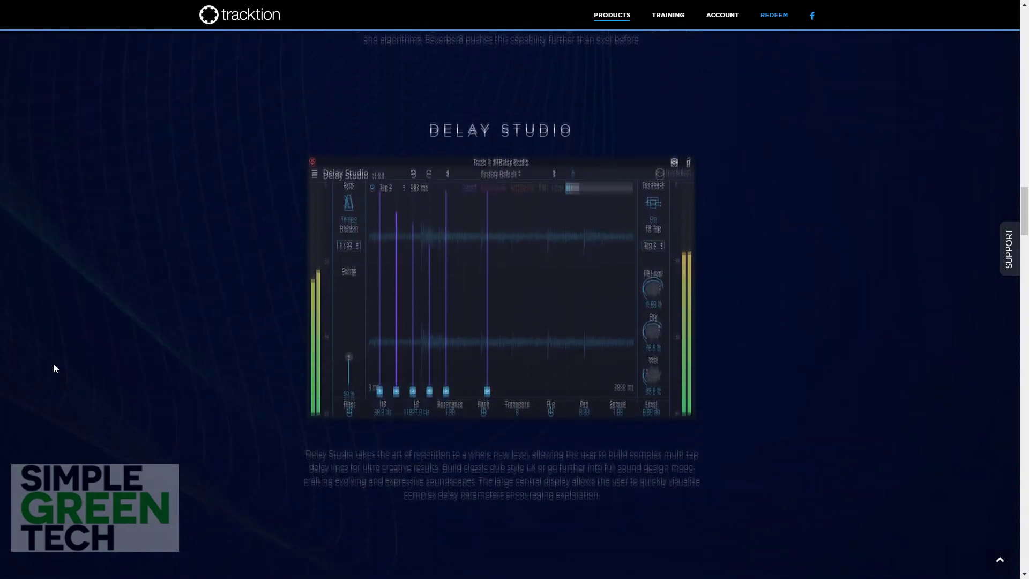
scroll(53, 368, "down", 2)
scroll(53, 369, "down", 2)
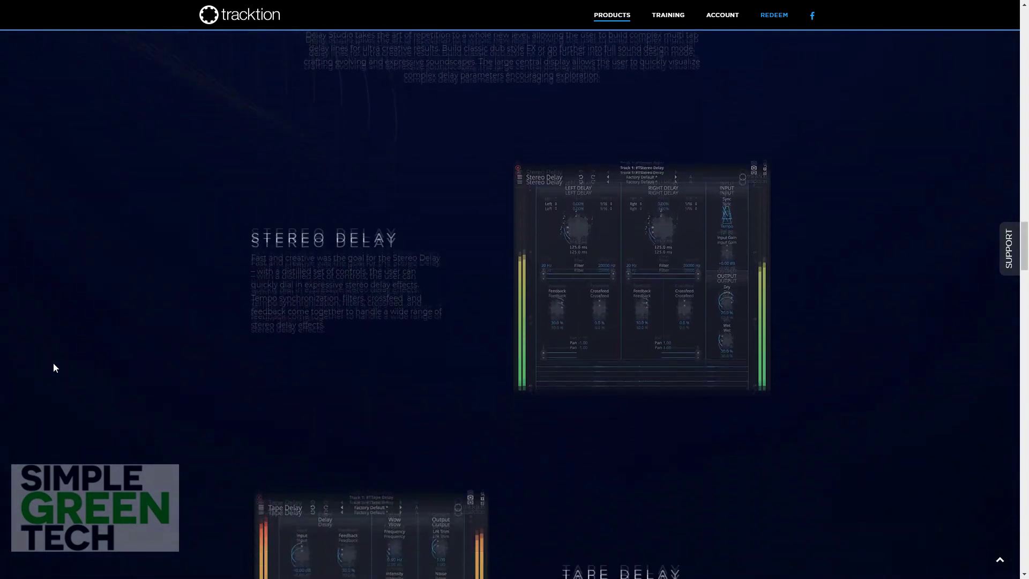
scroll(53, 368, "down", 1)
scroll(54, 367, "down", 2)
scroll(53, 367, "down", 1)
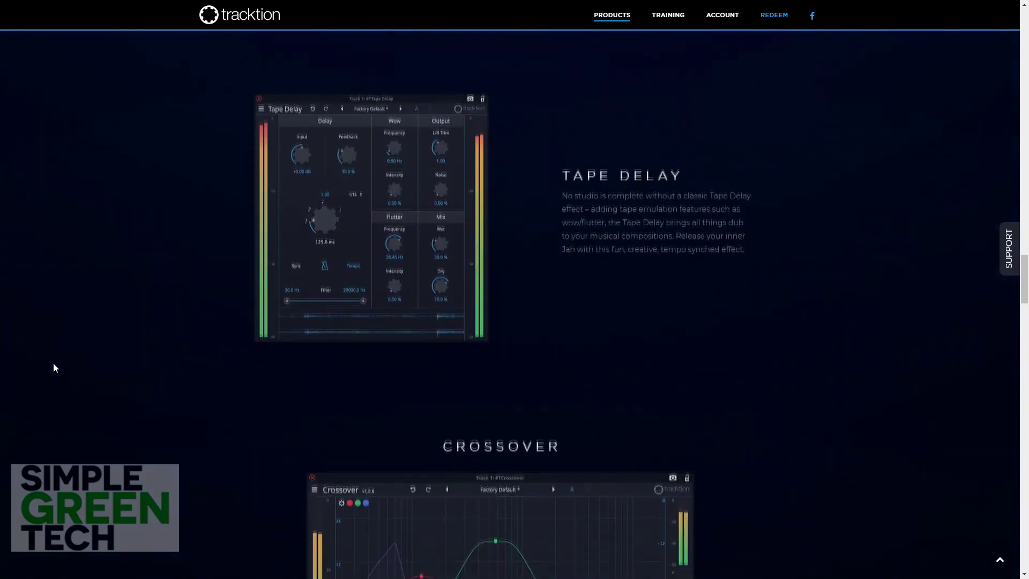
scroll(53, 368, "down", 2)
scroll(54, 367, "down", 2)
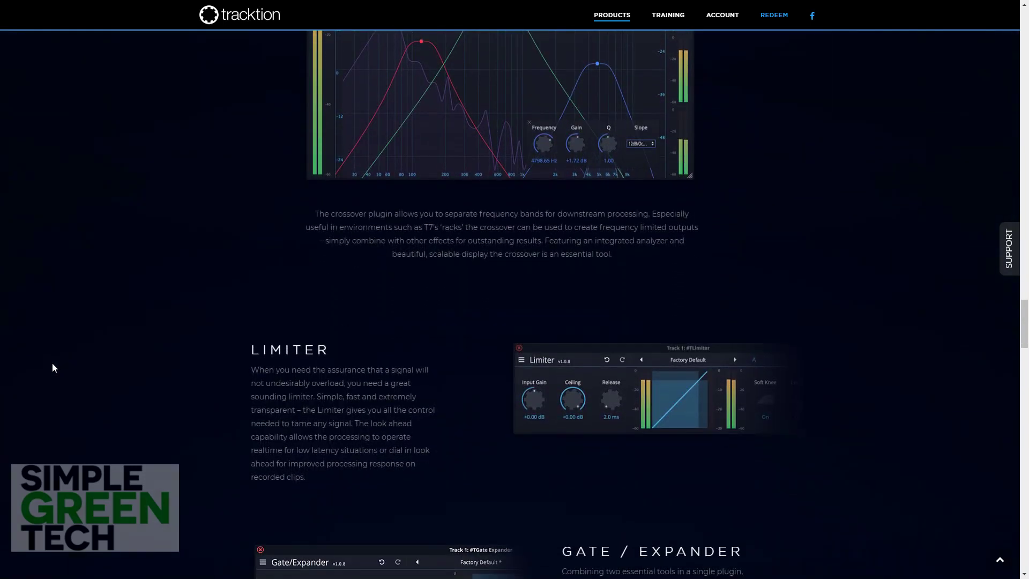
scroll(52, 368, "down", 2)
scroll(53, 368, "down", 2)
scroll(52, 367, "down", 2)
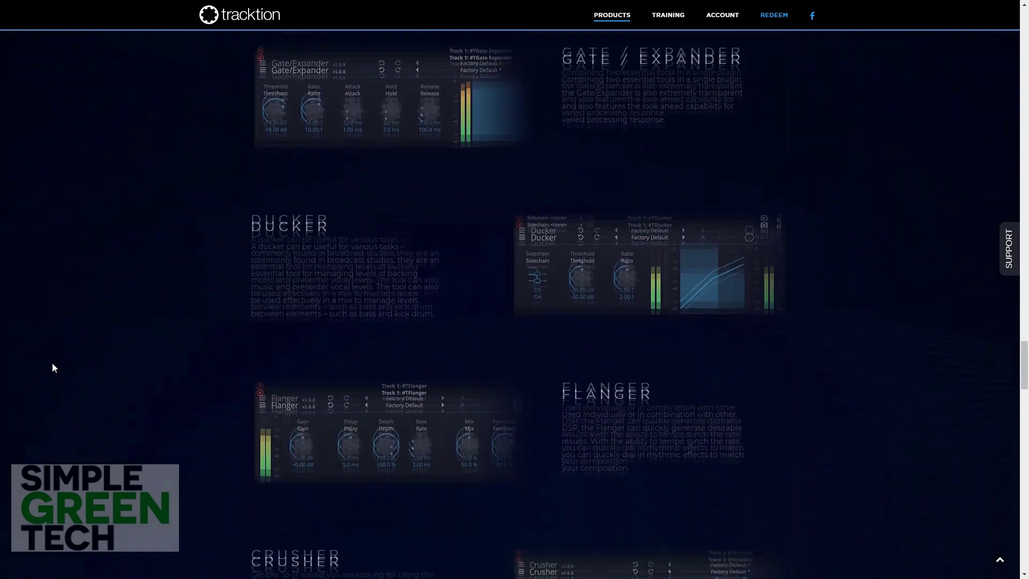
scroll(53, 368, "down", 2)
scroll(52, 367, "down", 1)
scroll(52, 368, "down", 1)
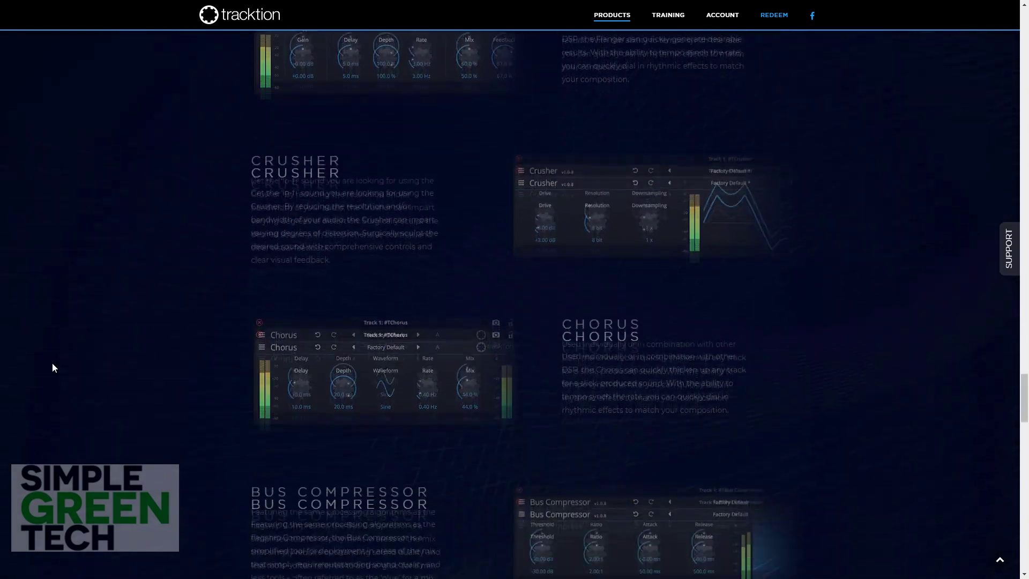
scroll(53, 368, "down", 2)
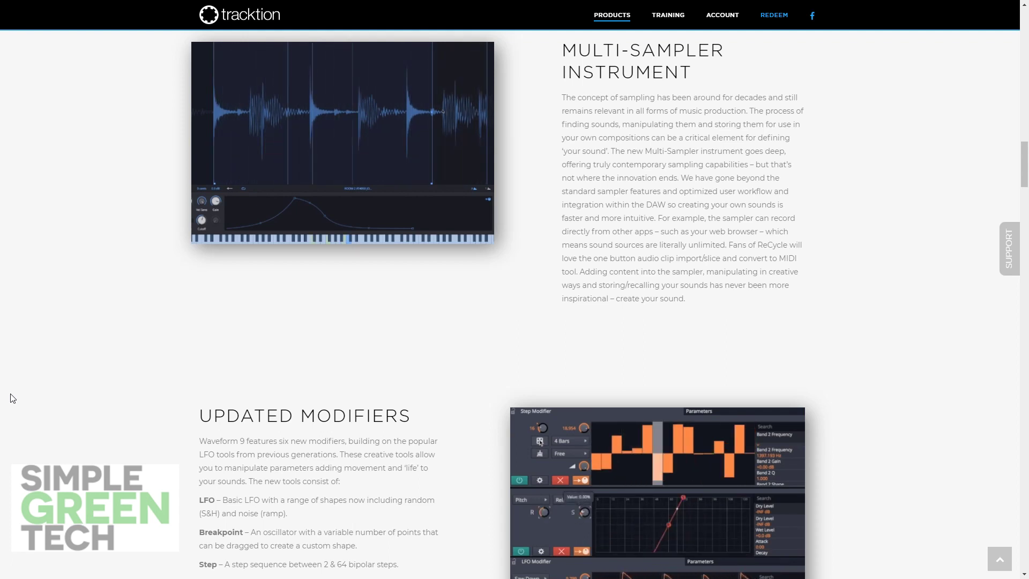
scroll(13, 379, "down", 3)
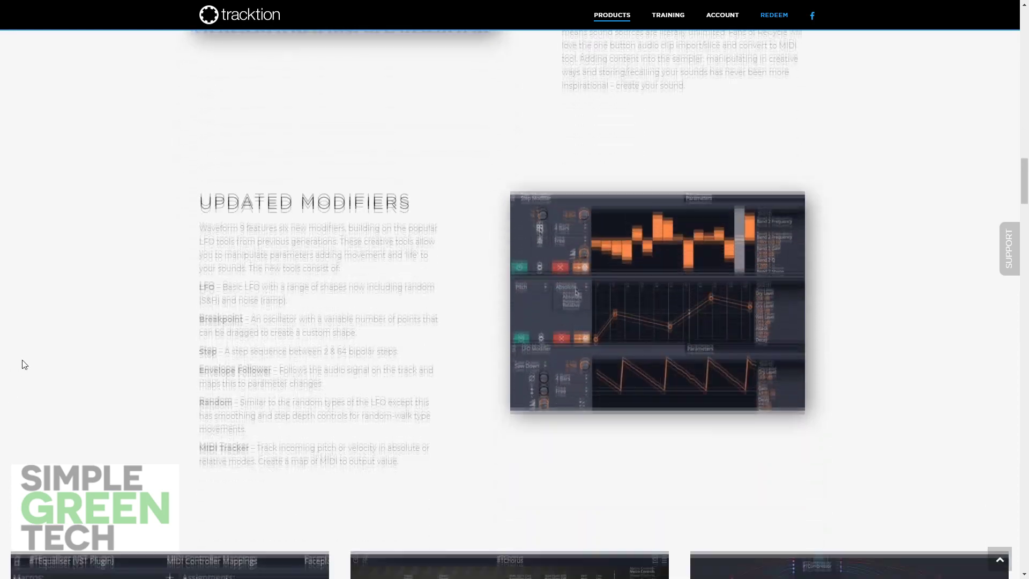
scroll(21, 362, "down", 3)
scroll(22, 360, "down", 1)
scroll(22, 359, "down", 1)
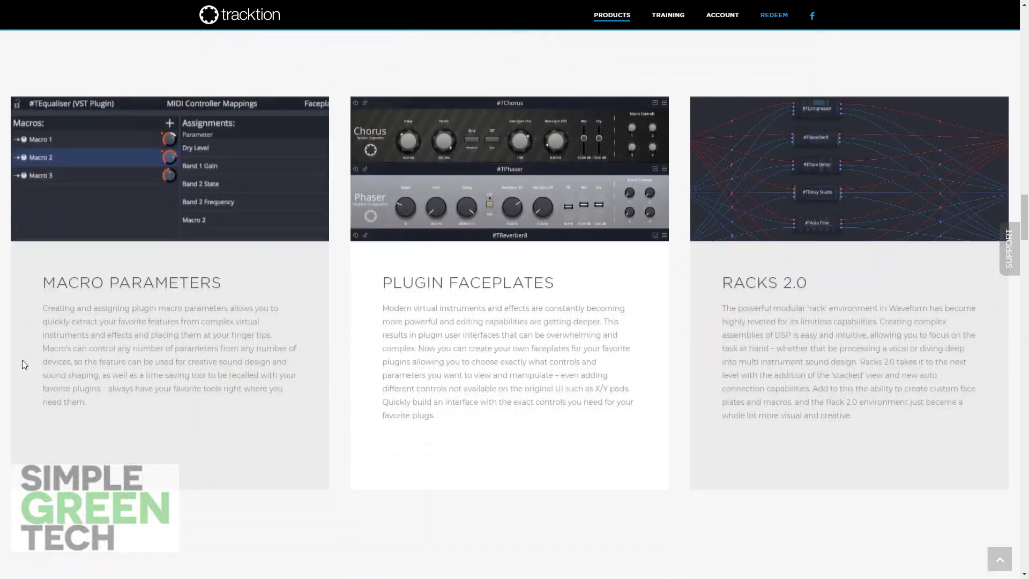
scroll(21, 360, "down", 3)
scroll(22, 359, "down", 2)
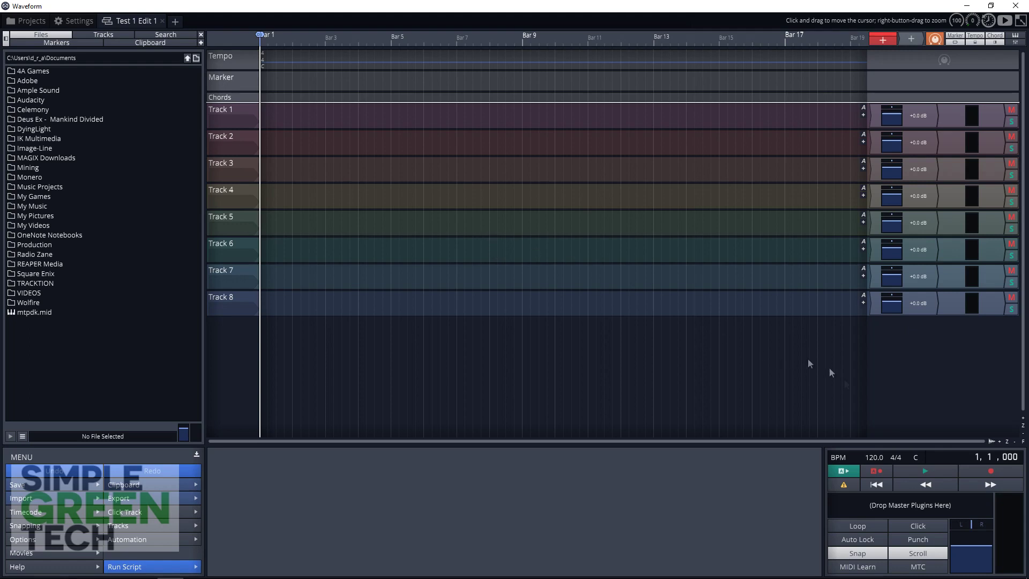
Step: Change the project key from C to G in the transport's key settings
left_click(914, 457)
left_click(395, 486)
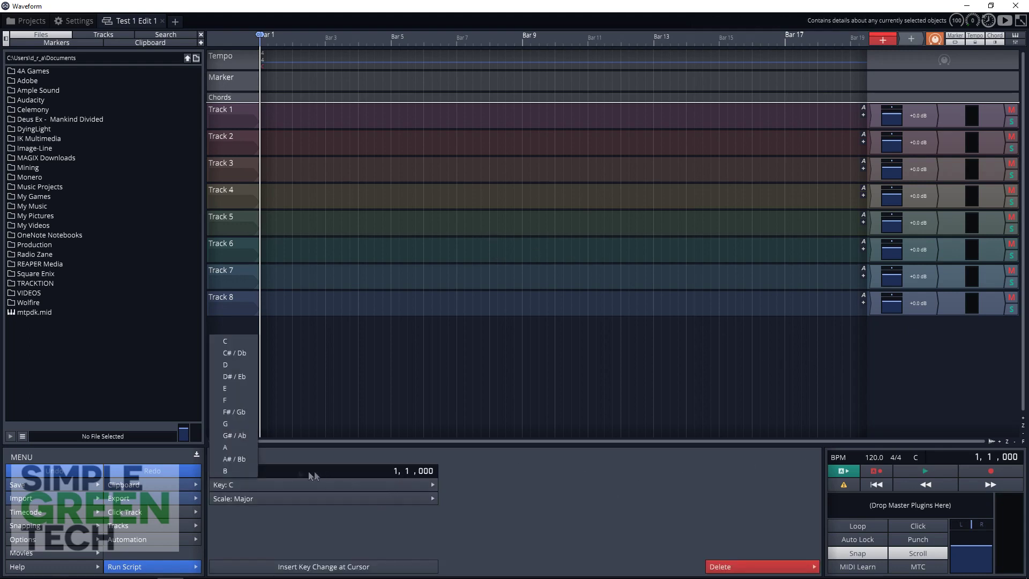
left_click(231, 424)
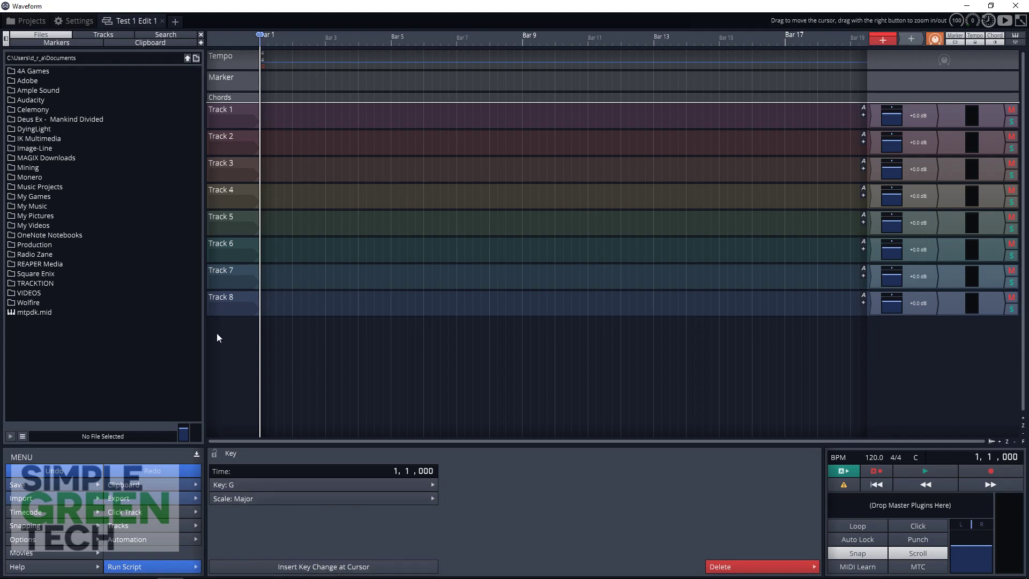
Step: Expand the Chords track and insert a new chord clip at bar 1
double_click(244, 99)
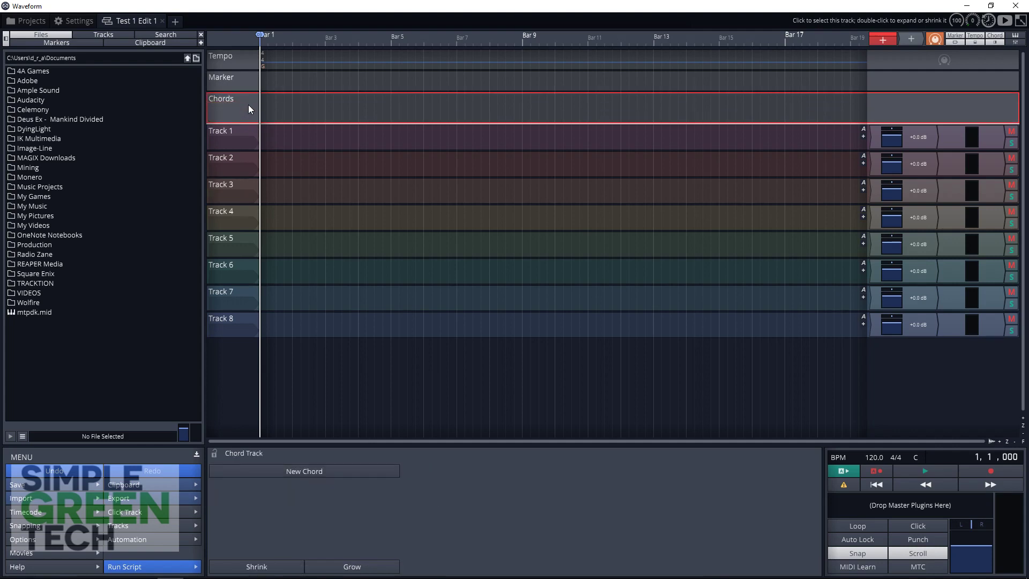
right_click(249, 107)
left_click(264, 117)
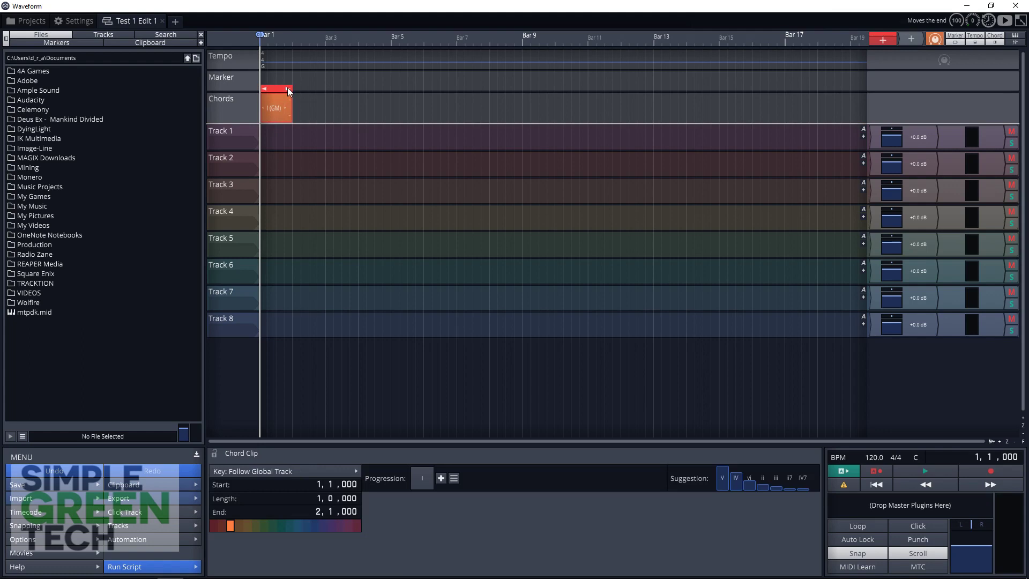
Step: Extend the chord clip to bar 5 and add chords IV, V and IV after I
left_click_drag(288, 90, 385, 107)
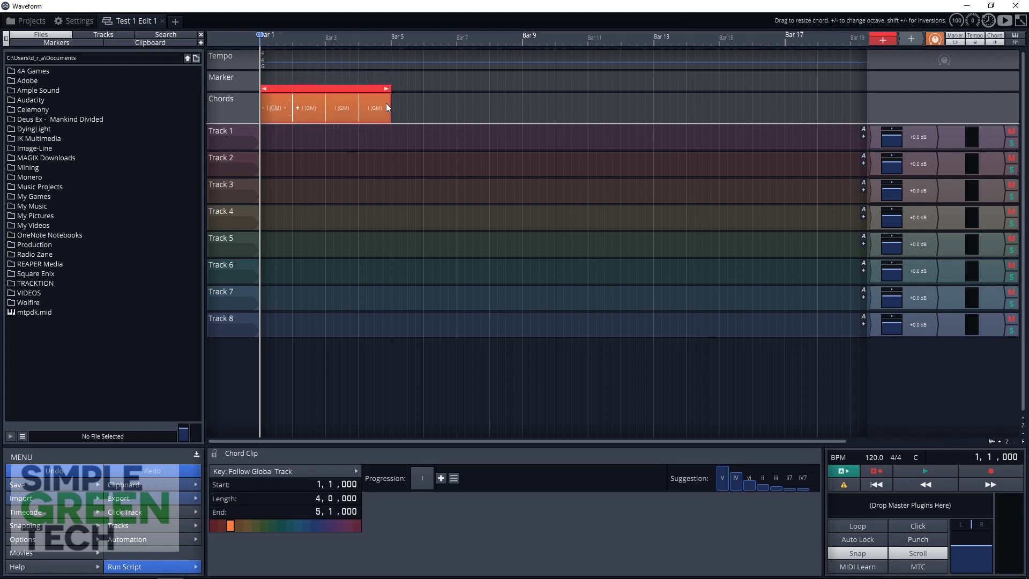
left_click(440, 479)
left_click(457, 200)
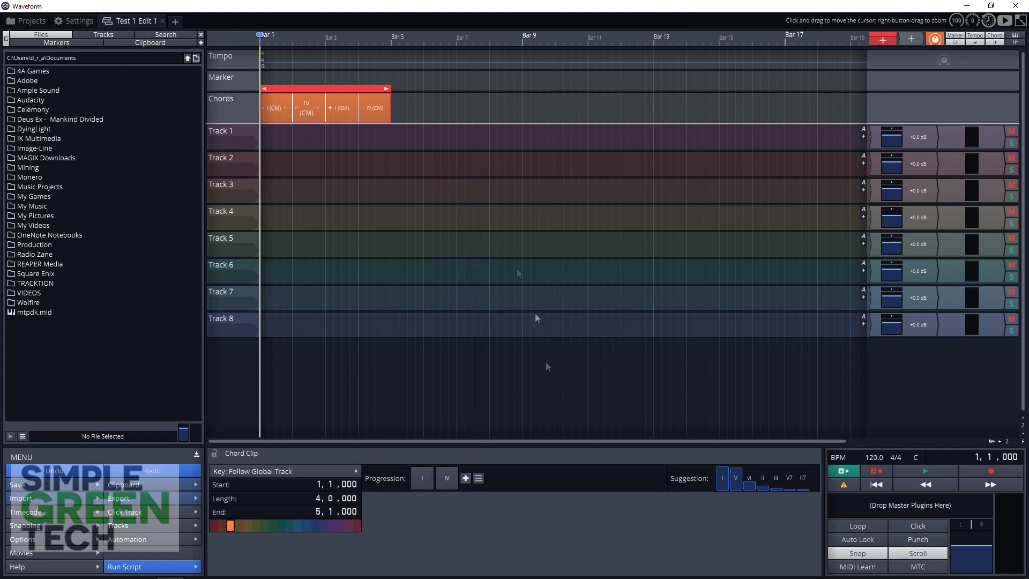
left_click(465, 478)
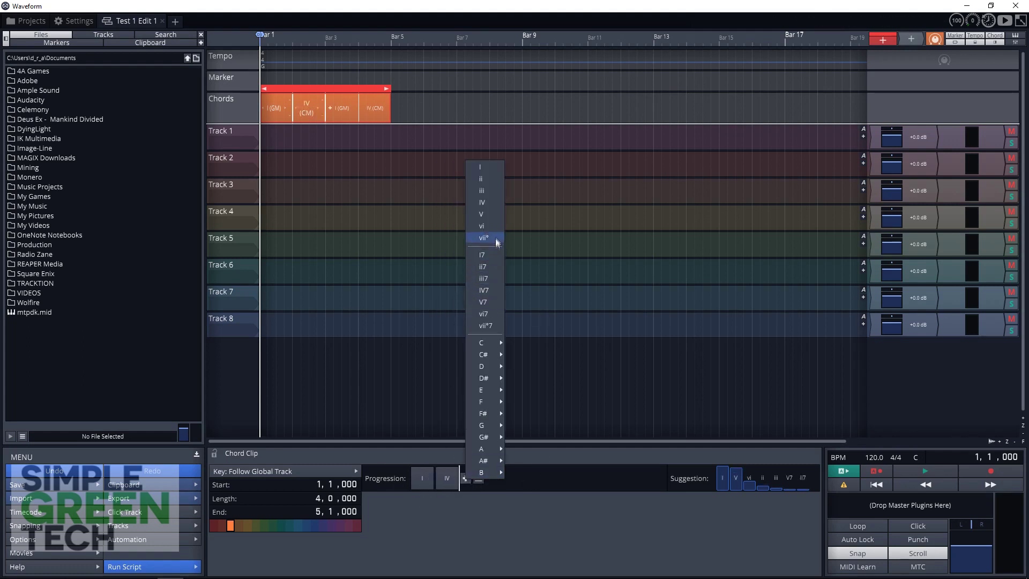
left_click(492, 215)
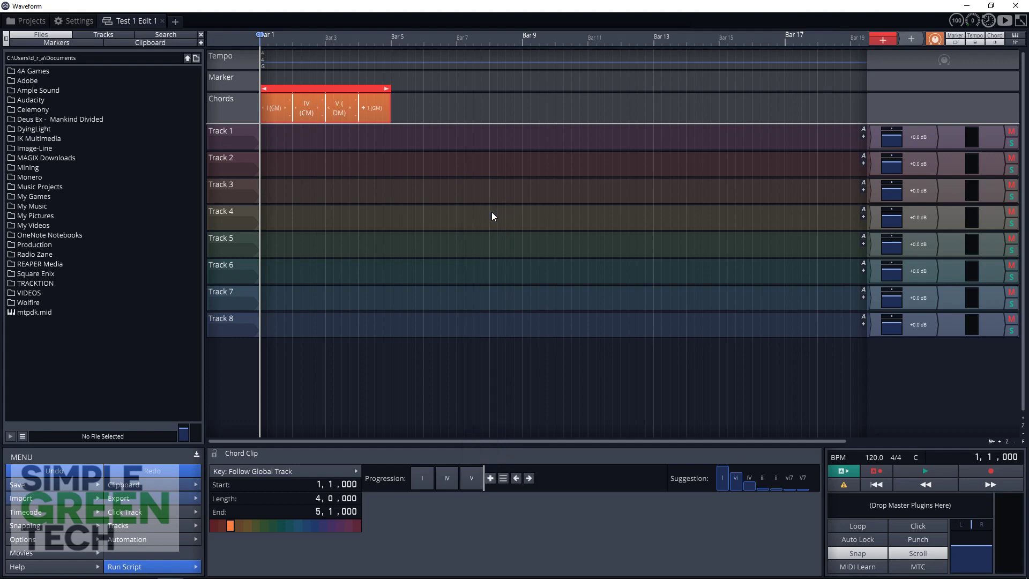
left_click(491, 479)
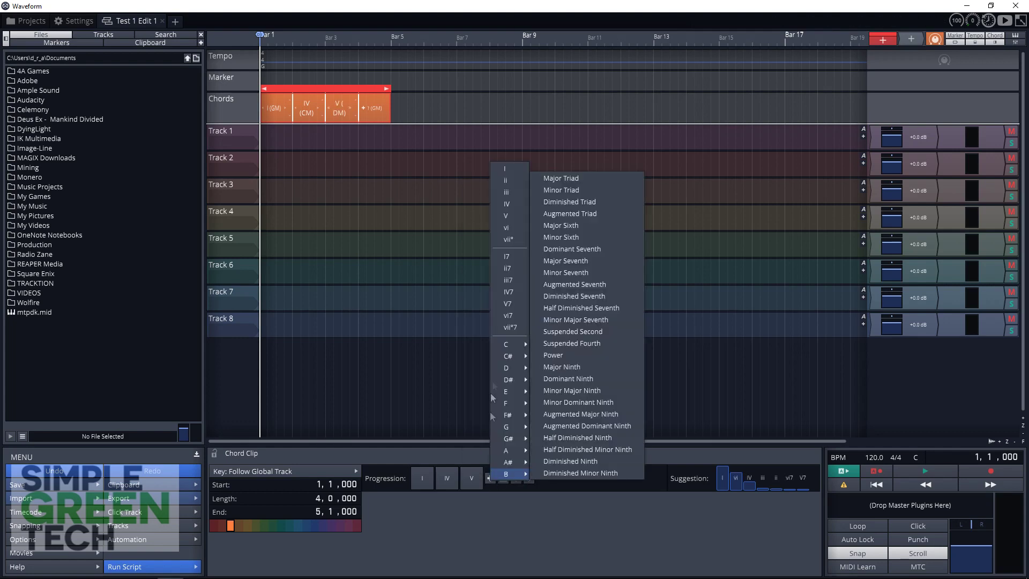
left_click(508, 205)
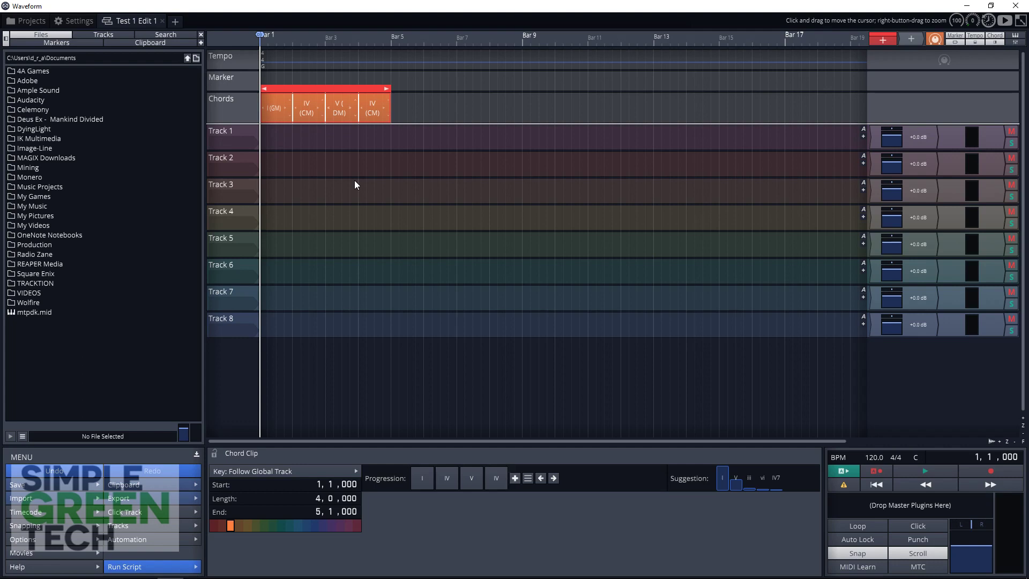
Step: Add the Collective instrument plugin to Track 1
left_click(915, 138)
right_click(916, 139)
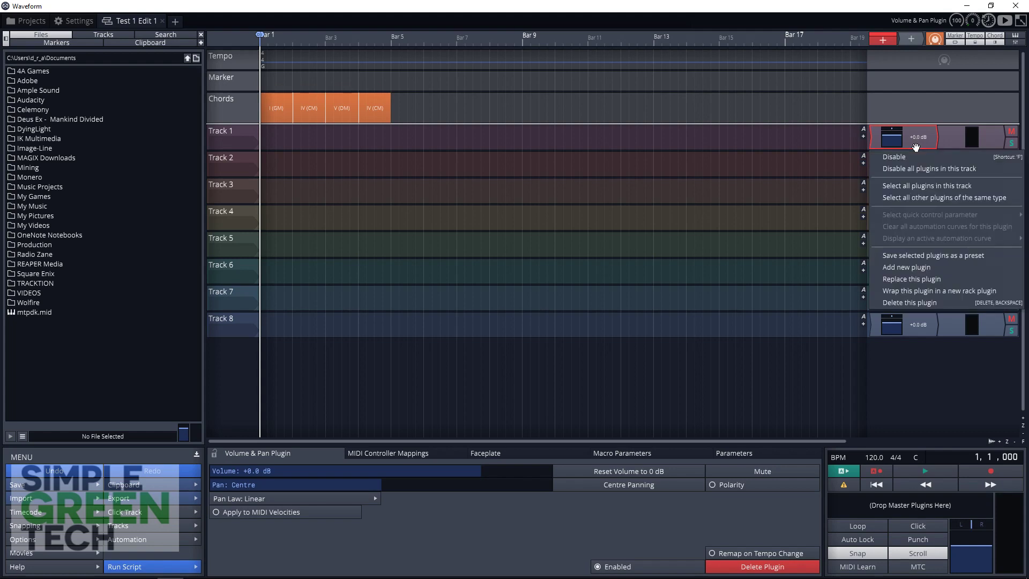
left_click(951, 268)
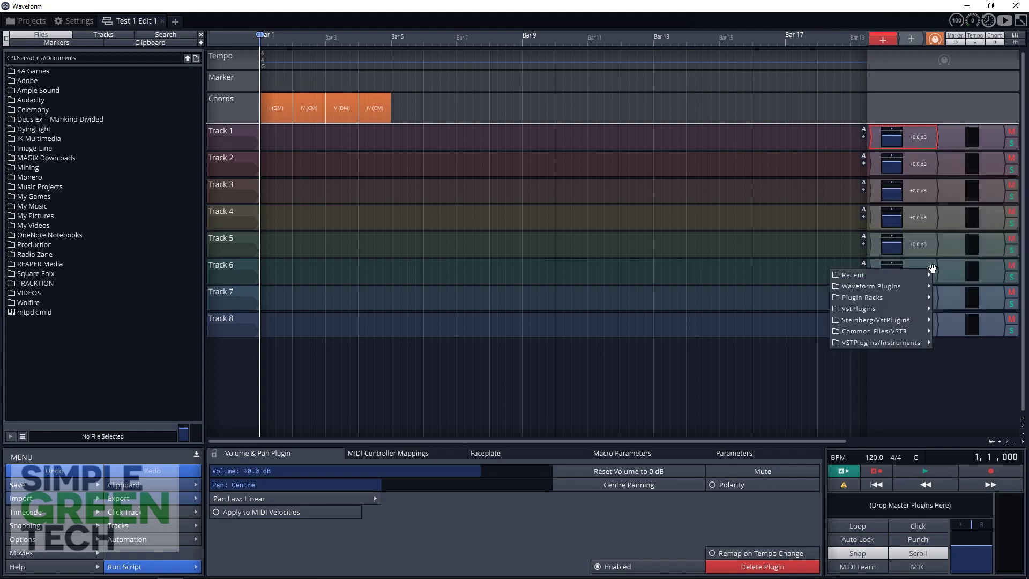
mouse_move(859, 308)
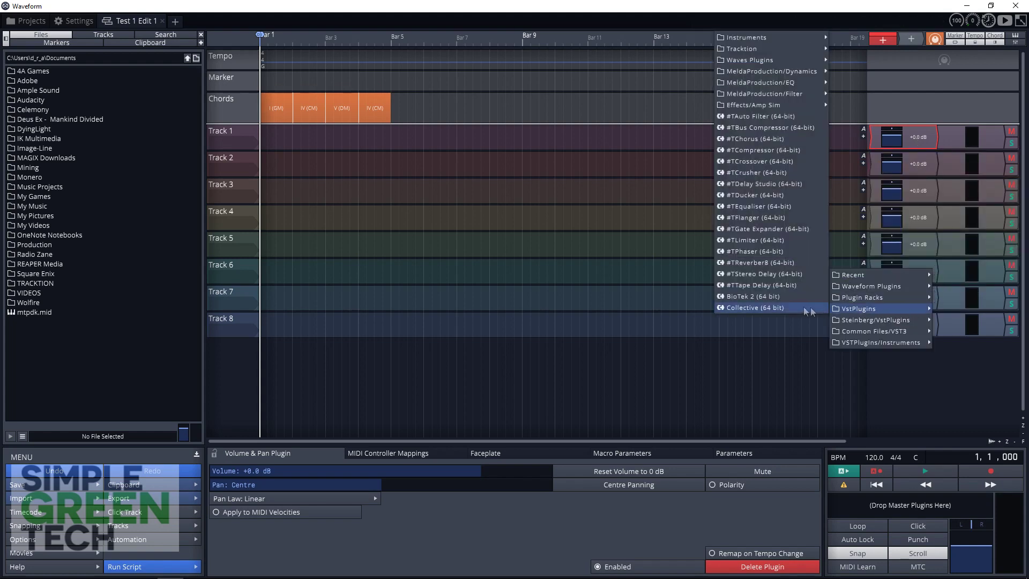
left_click(761, 308)
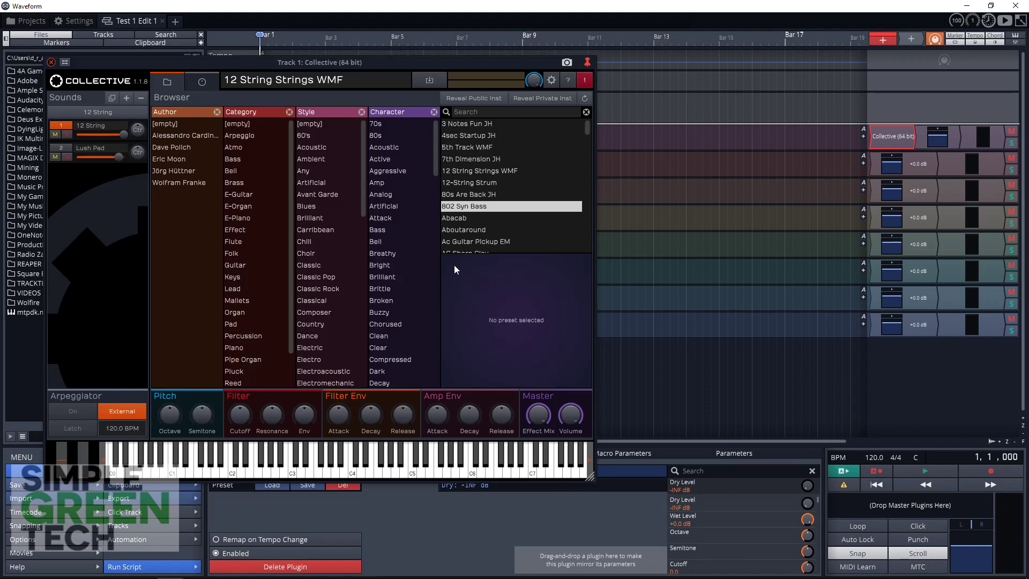
Step: Load Collective's Muted Bass EM preset from the Bass category, then close it and expand Track 1
left_click(241, 159)
scroll(490, 224, "down", 3)
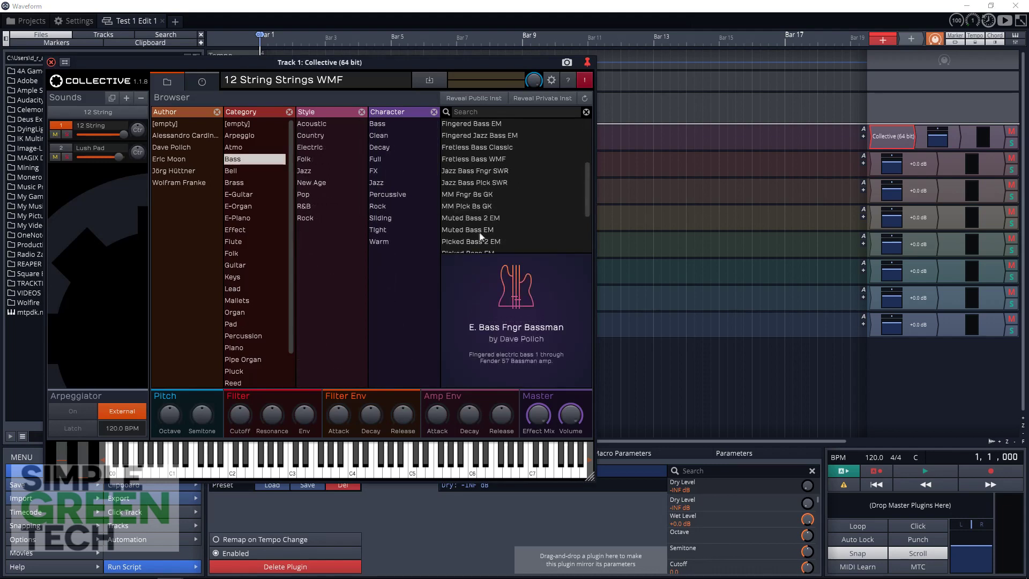
left_click(479, 231)
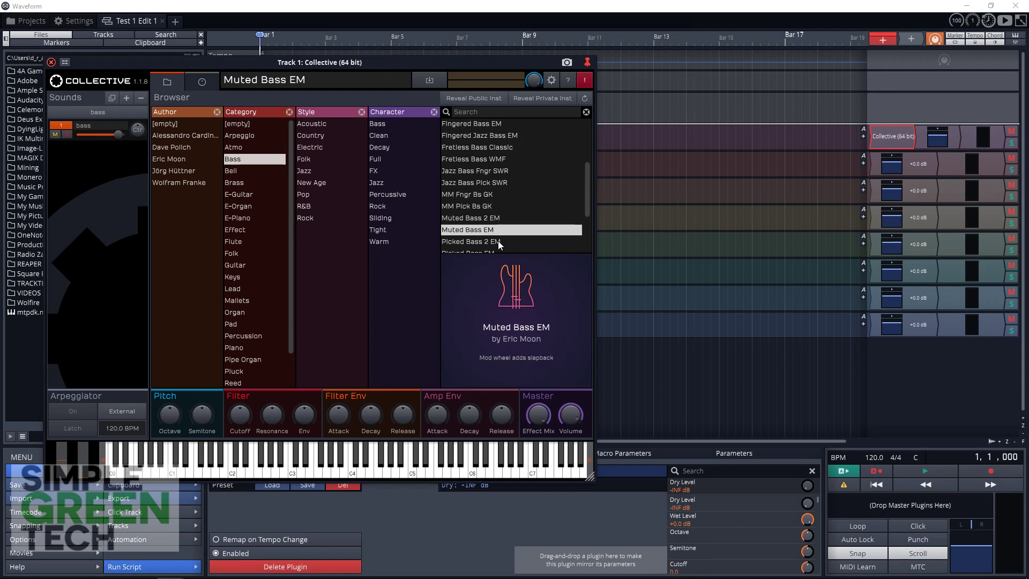
double_click(890, 140)
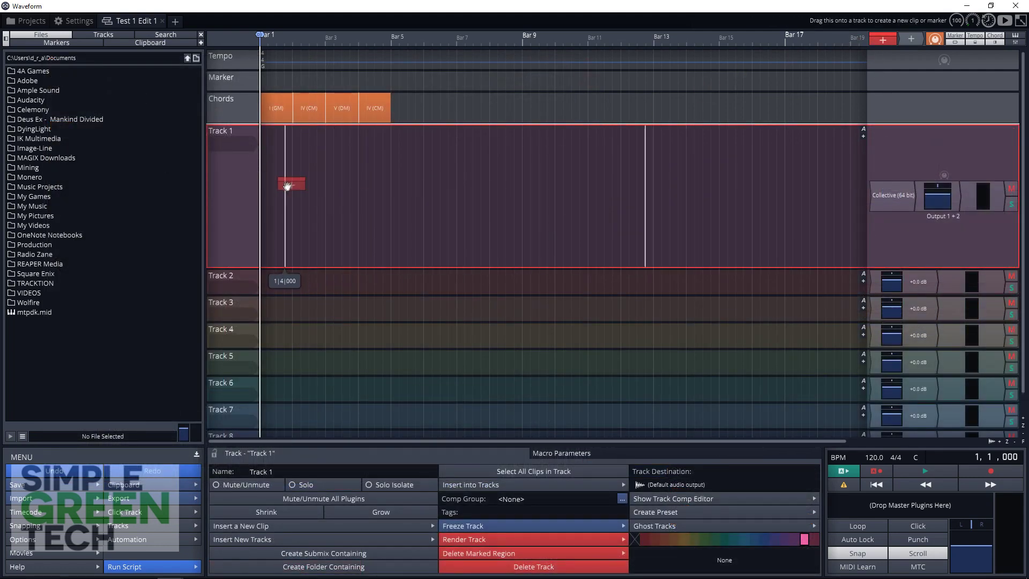
Step: Insert a MIDI clip on Track 1 spanning bars 1 to 5
left_click(285, 183)
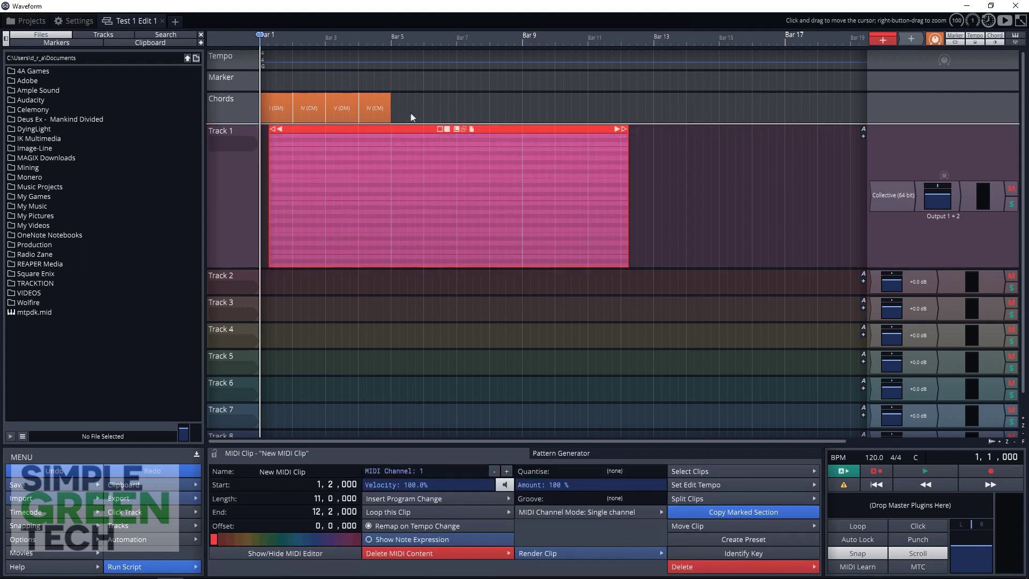
left_click_drag(401, 130, 392, 130)
double_click(392, 131)
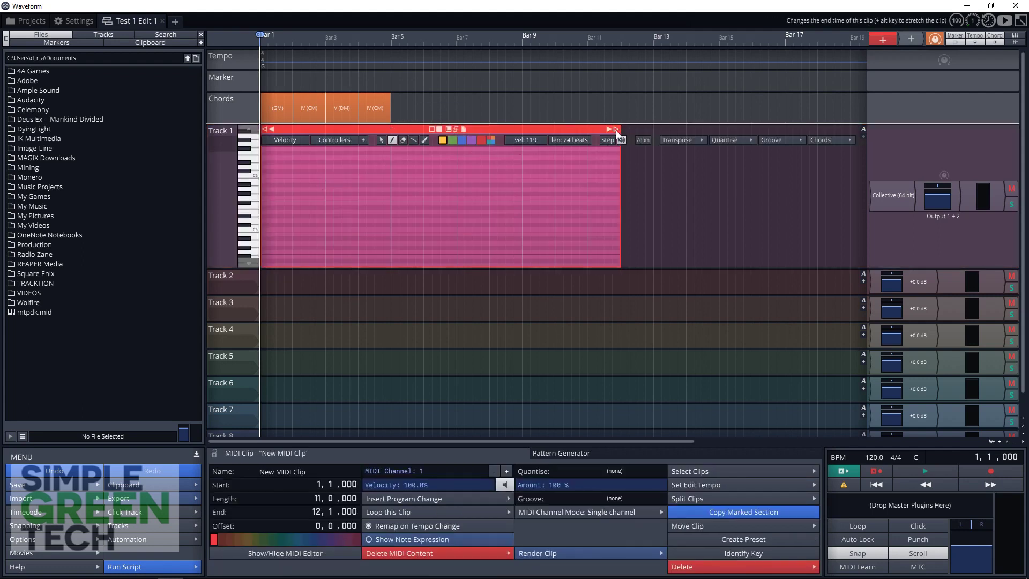
left_click_drag(620, 129, 388, 123)
double_click(389, 122)
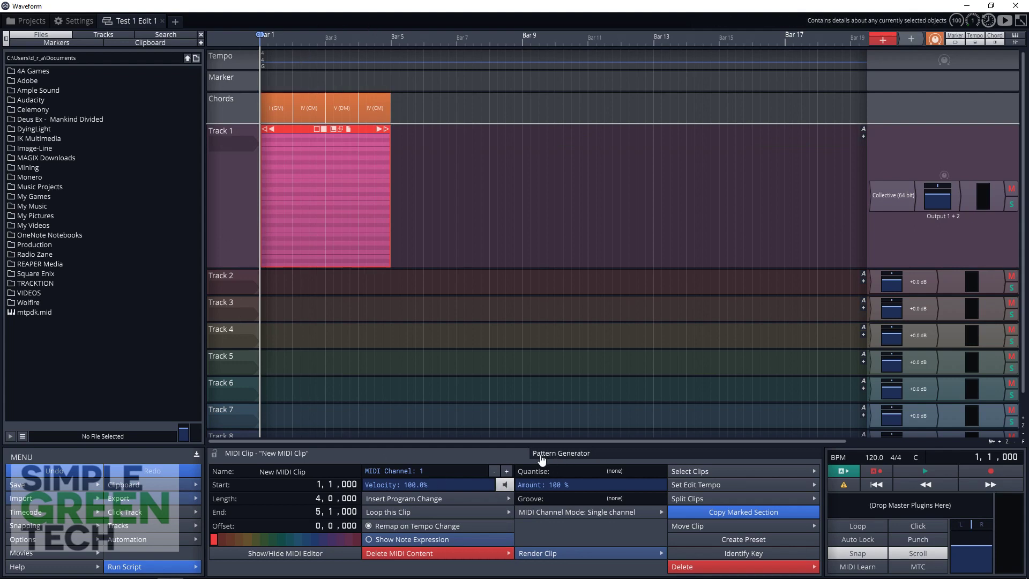
Step: Set the clip's pattern style to Bassline with the Simple Bass 1 preset, then play it
left_click(560, 455)
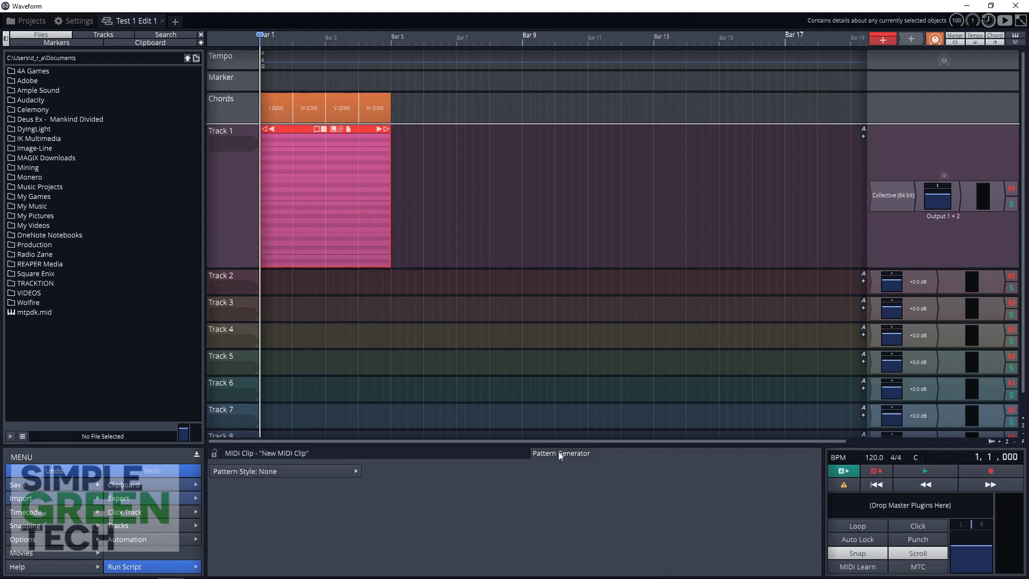
left_click(295, 472)
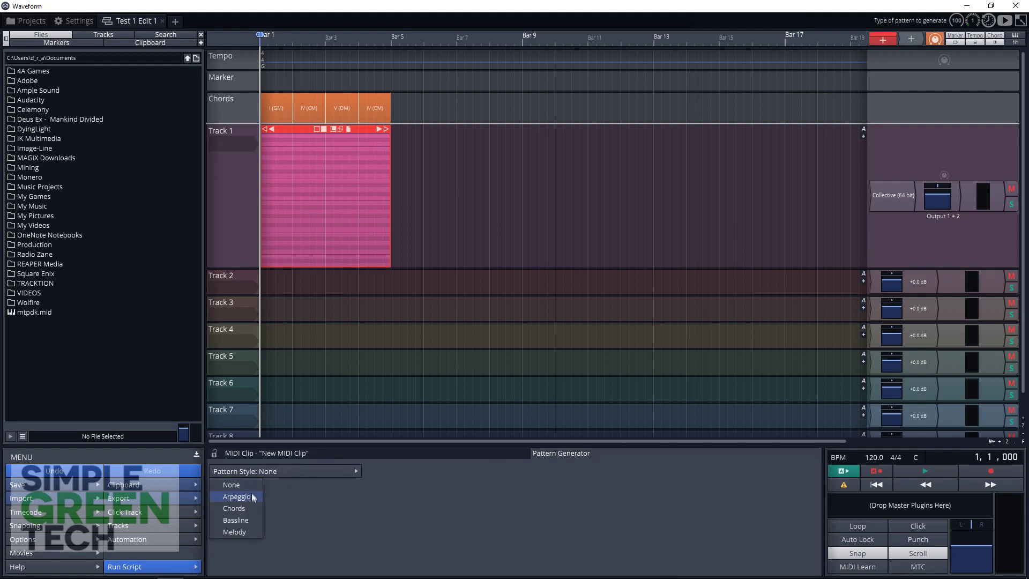
left_click(240, 520)
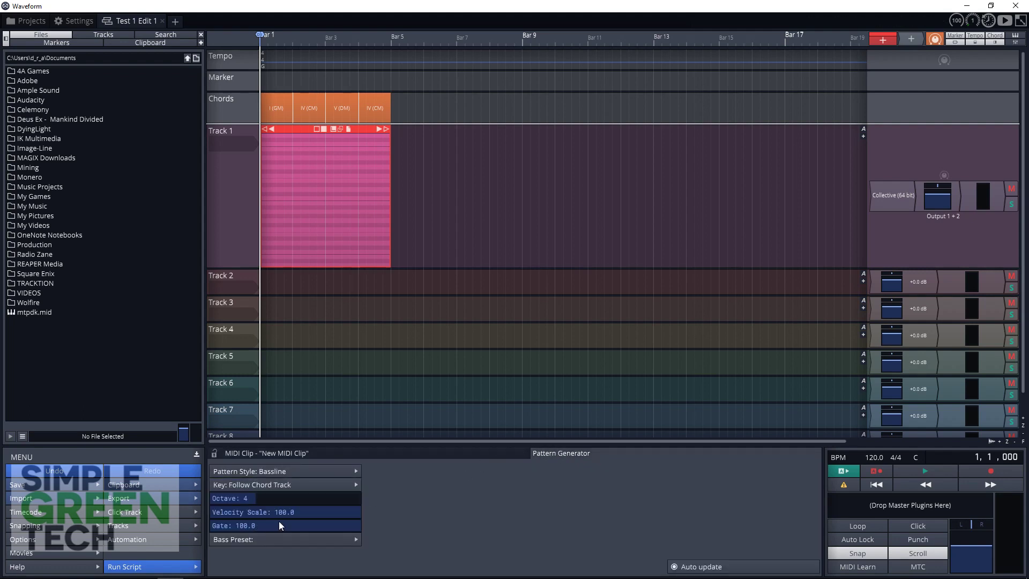
left_click(337, 538)
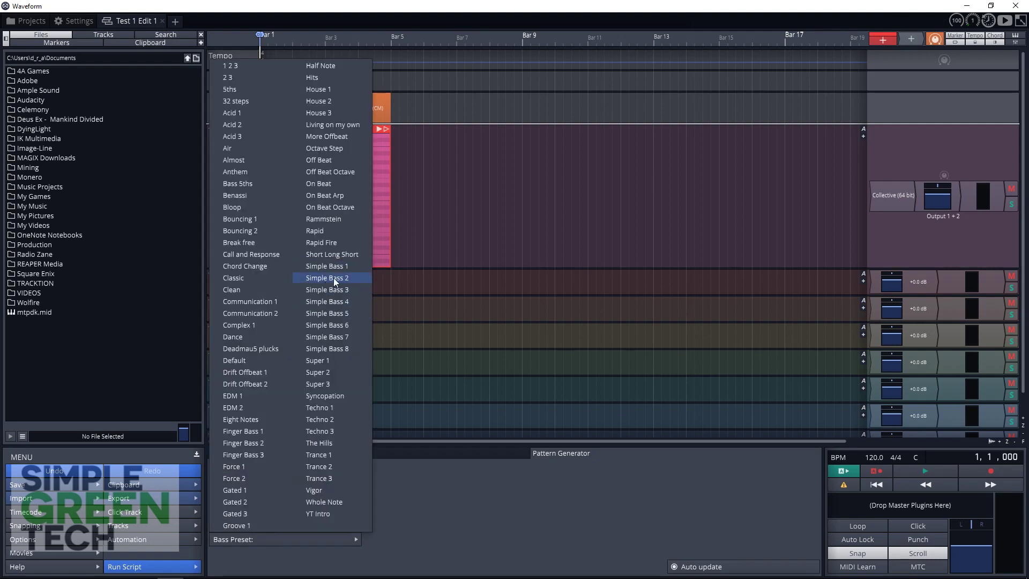
left_click(337, 279)
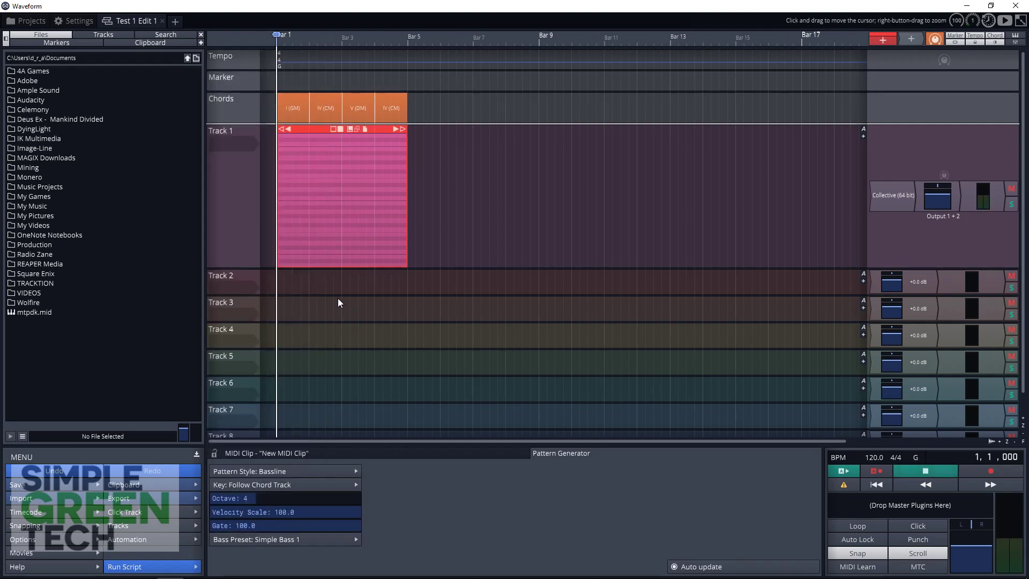
key("space")
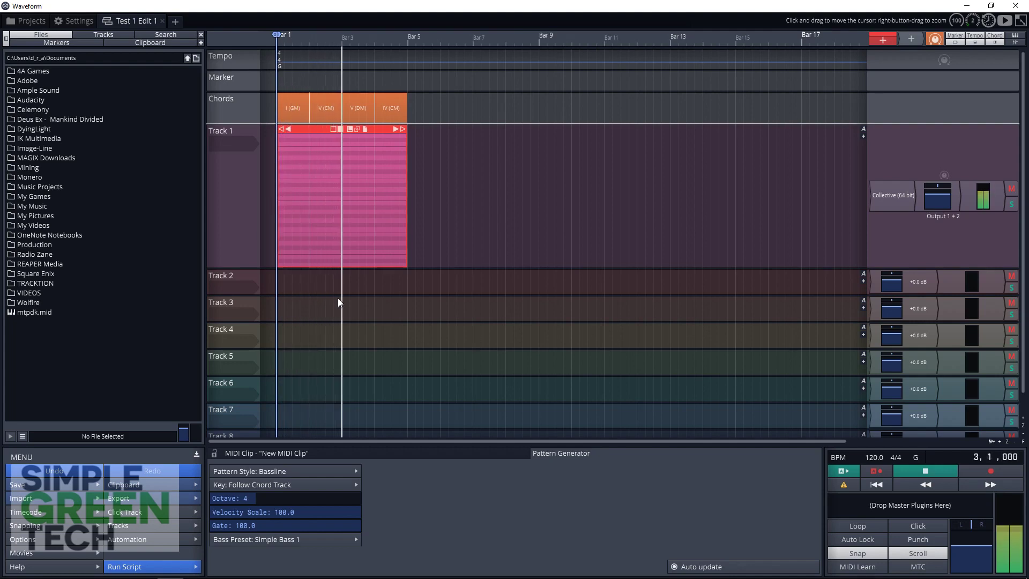
key("space")
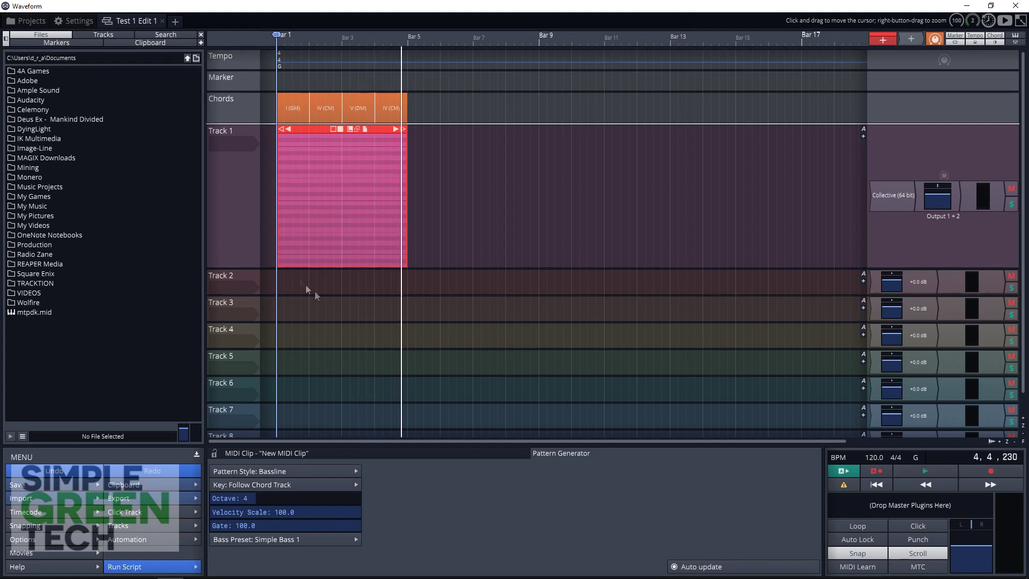
Step: Switch the bassline to the Techno 1 preset and play it from bar 1
key("Home")
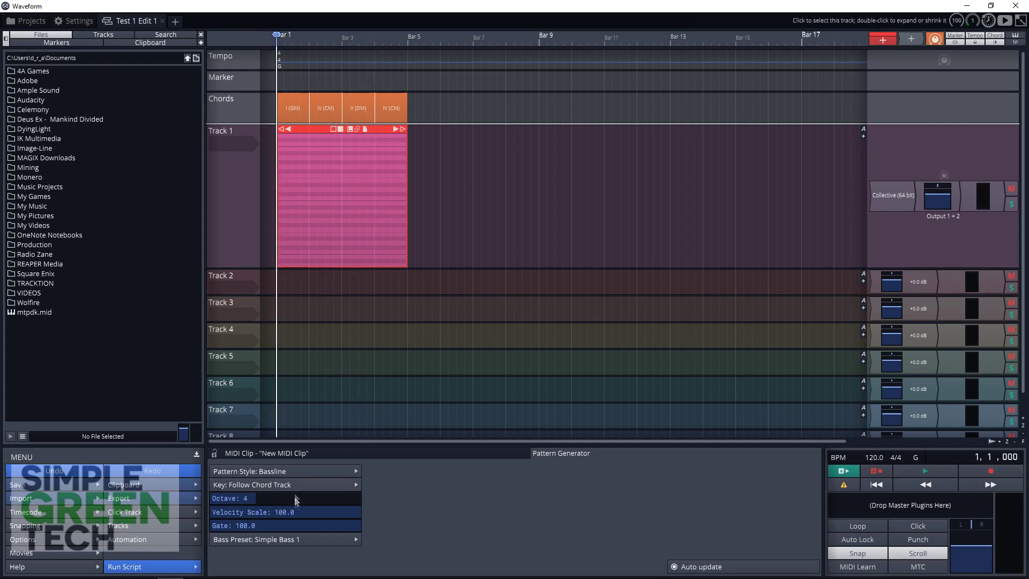
left_click(301, 546)
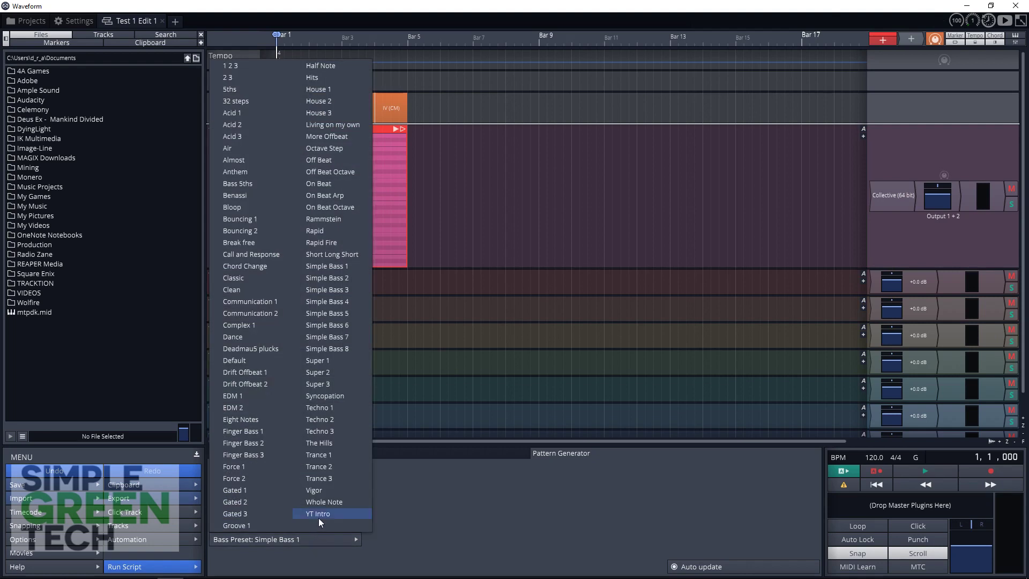
left_click(338, 406)
key("space")
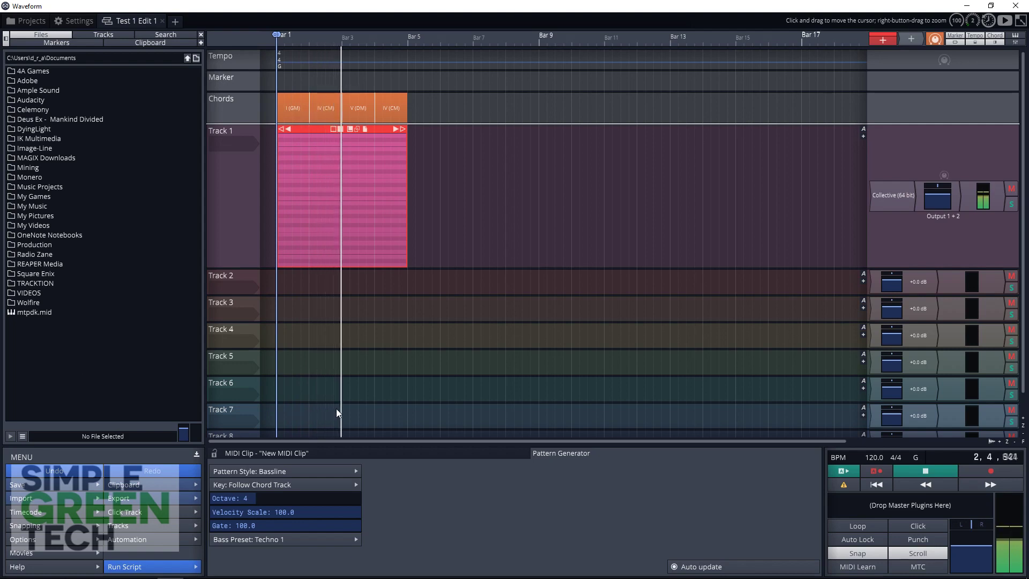
key("space")
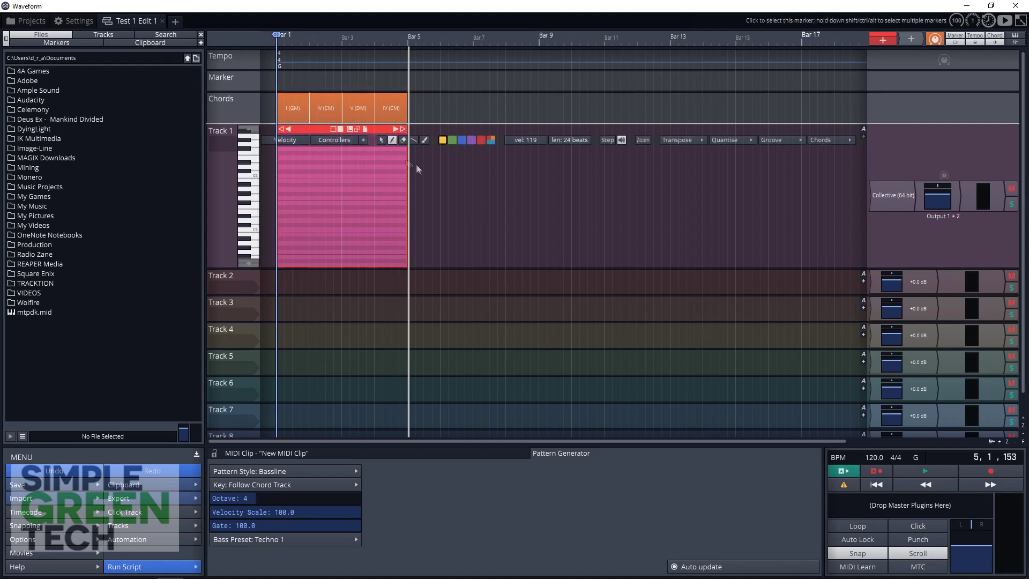
left_click(327, 120)
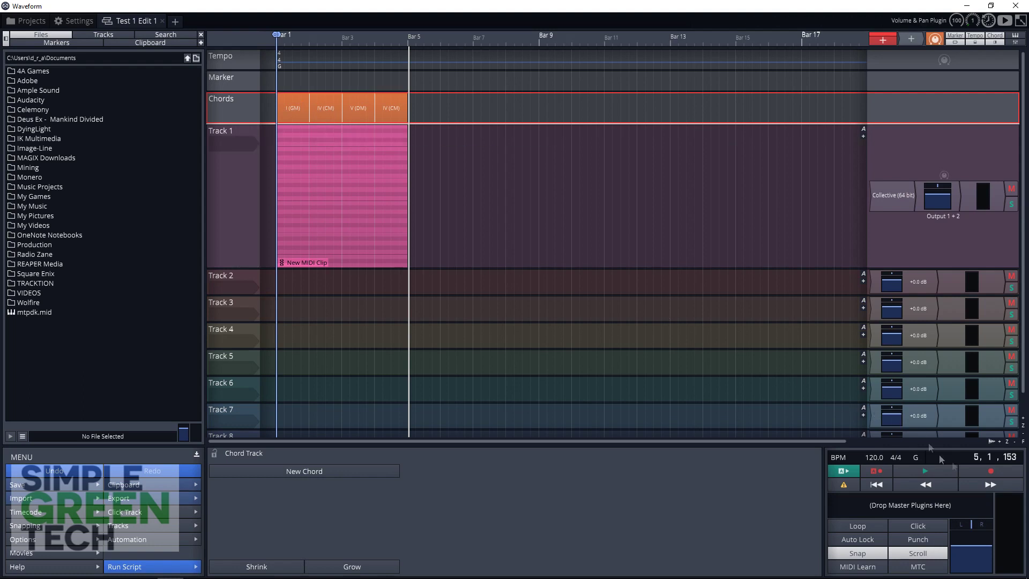
Step: Set the edit key to C and replay the bass clip with its notes shown inline
left_click(915, 458)
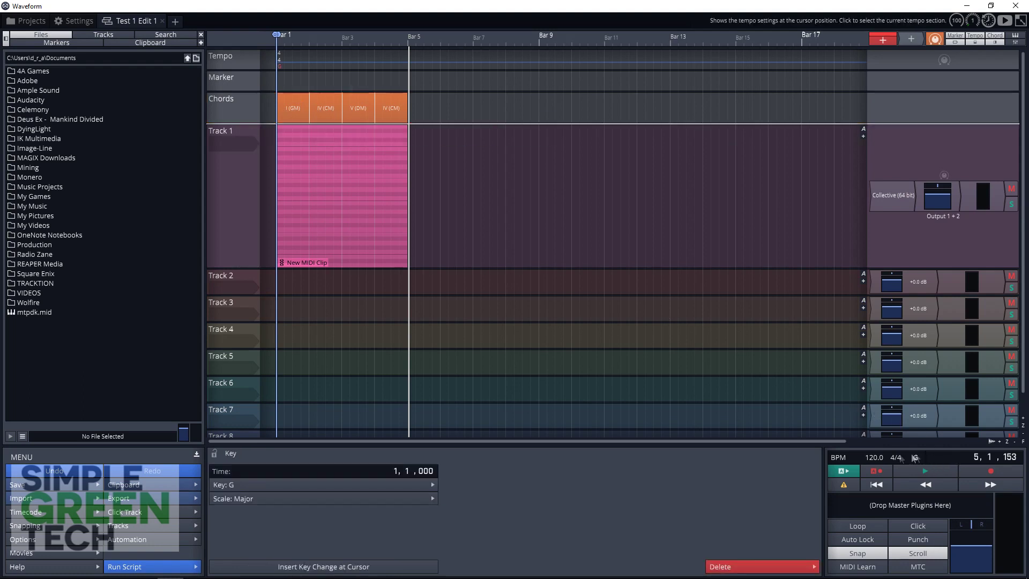
left_click(347, 487)
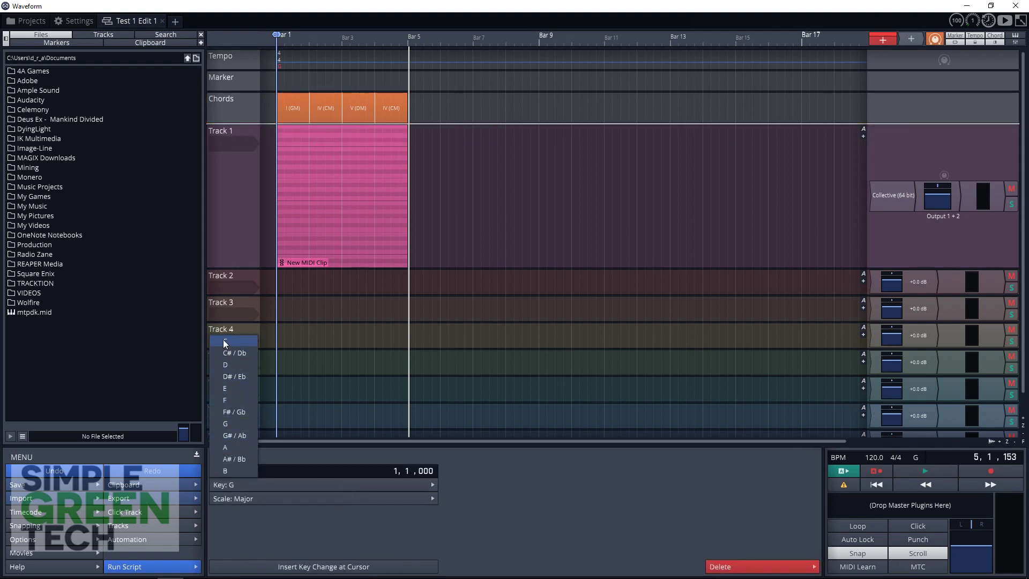
left_click(224, 343)
double_click(299, 139)
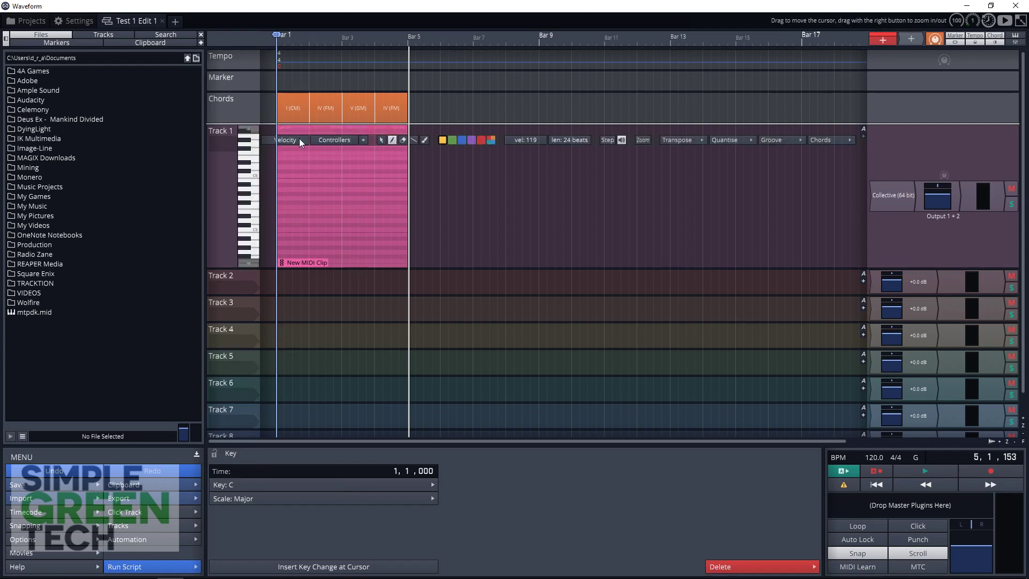
key("space")
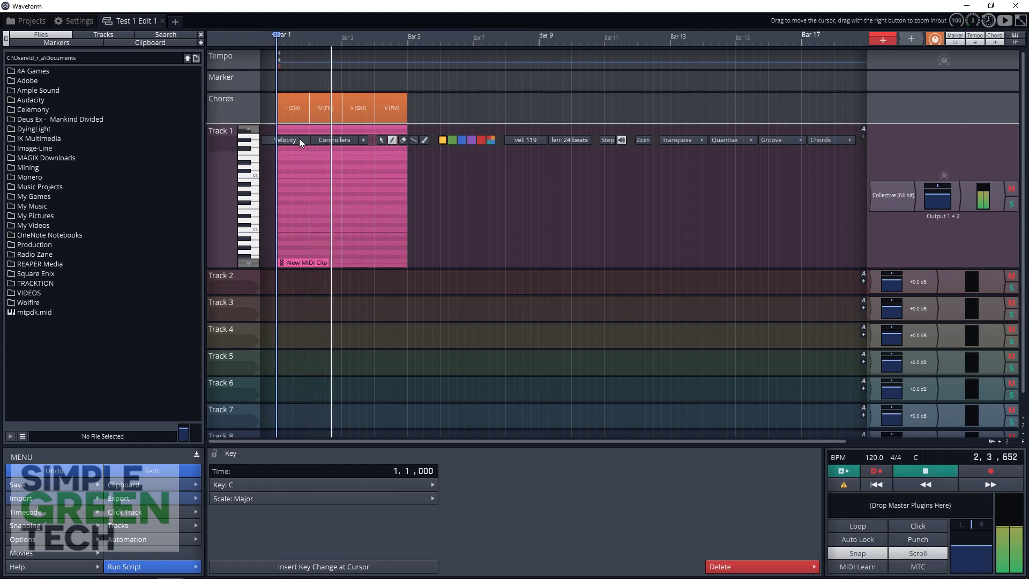
key("space")
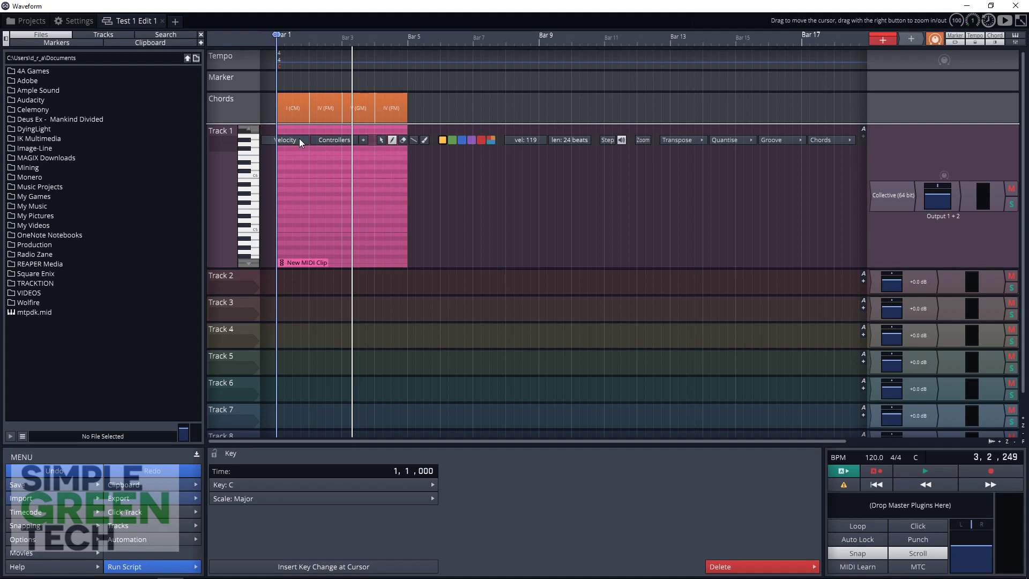
Step: Close the inline note editor, show the mixer and narrow its strips twice
double_click(299, 138)
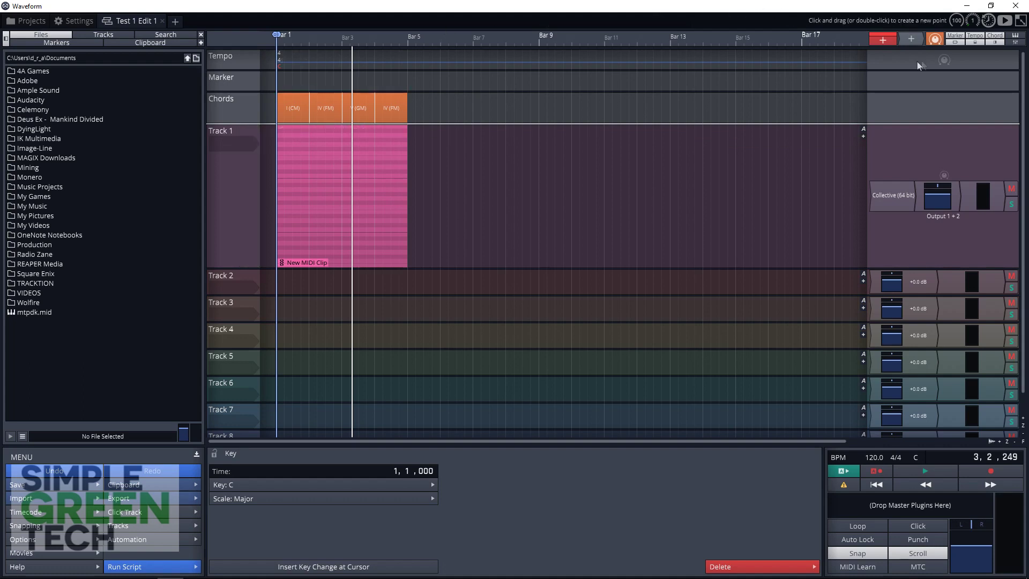
left_click(1014, 41)
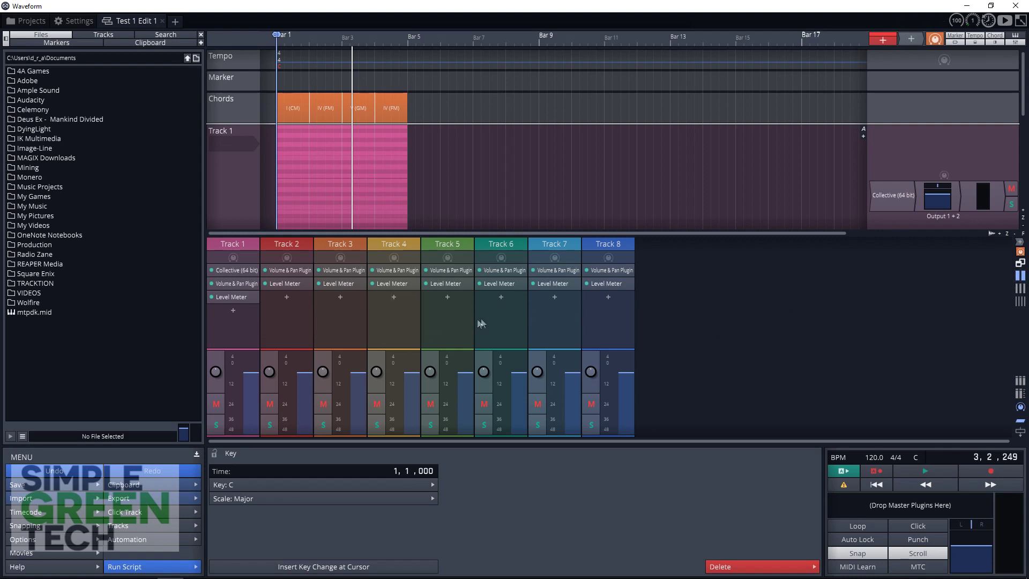
left_click(1020, 288)
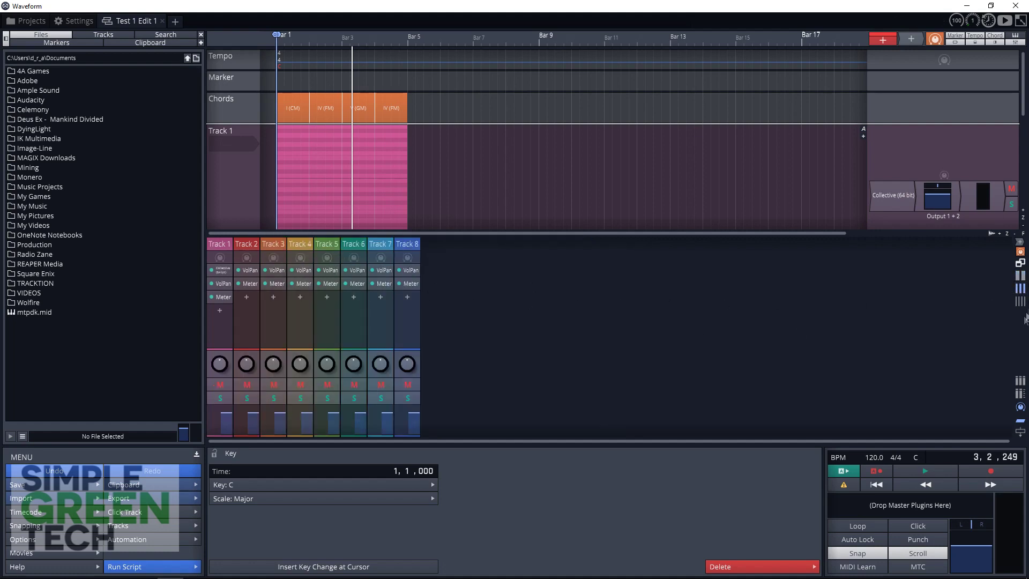
left_click(1020, 301)
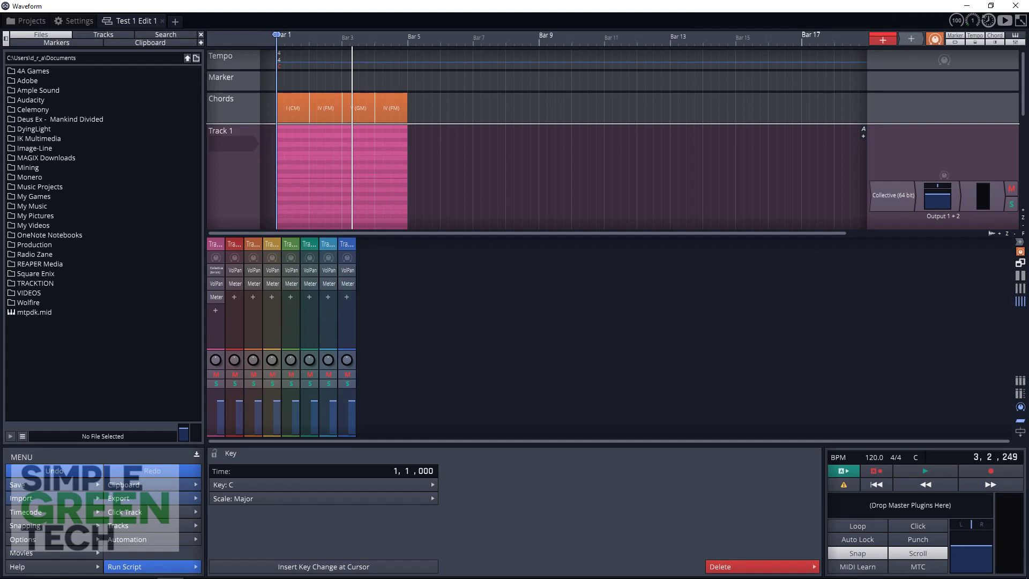
Step: Show the mixer in its own tab and toggle its strips narrow then back to full width
left_click(989, 20)
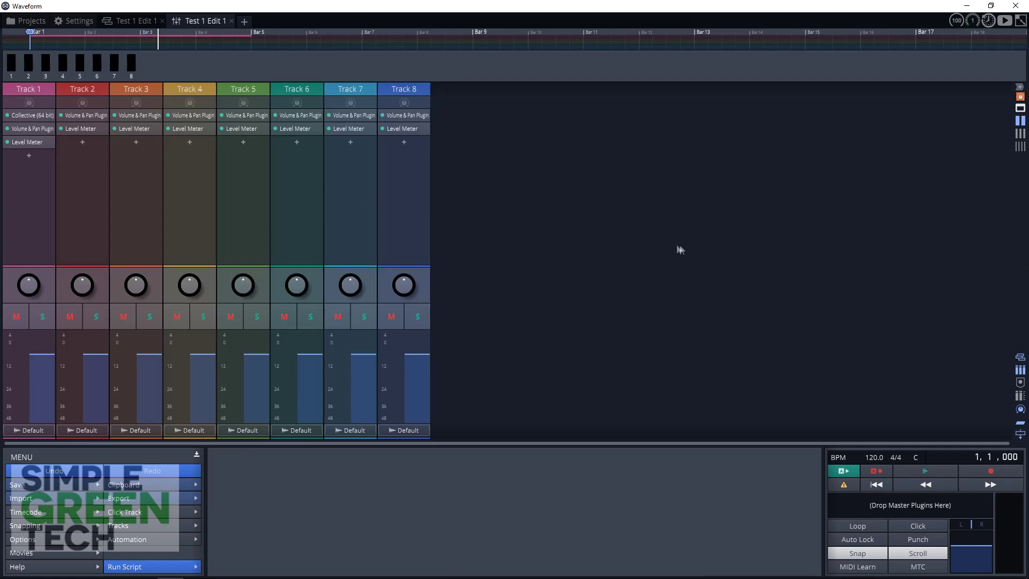
left_click(1022, 146)
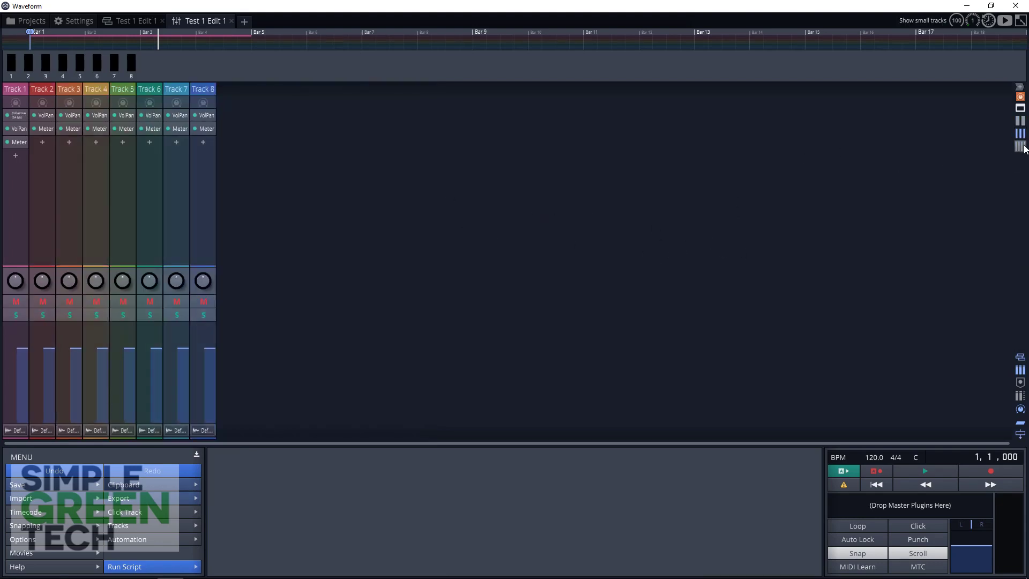
left_click(1021, 146)
left_click(1021, 121)
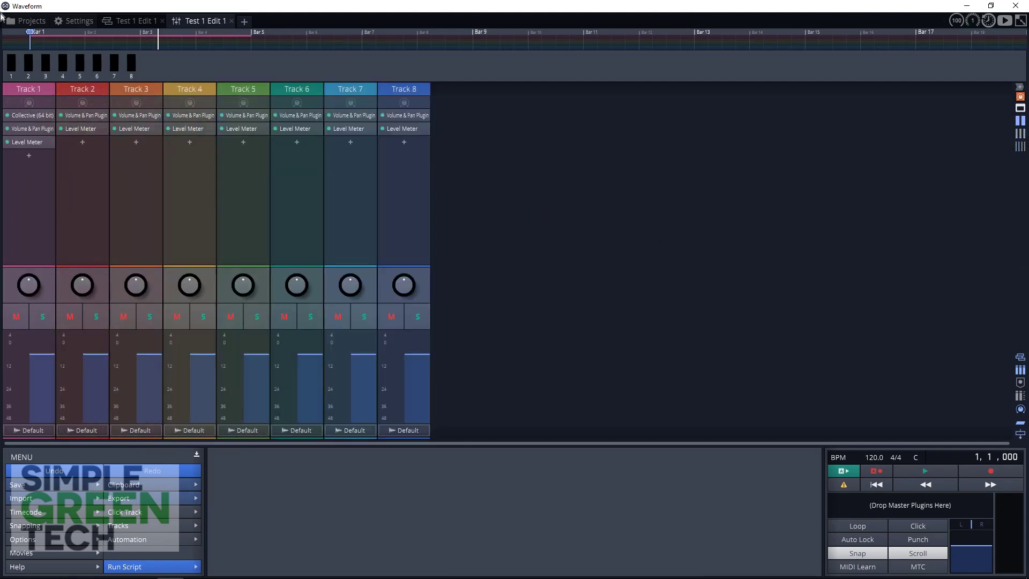
Step: Return to the arrangement edit tab and select Track 1's Collective instrument
left_click(131, 19)
left_click(205, 21)
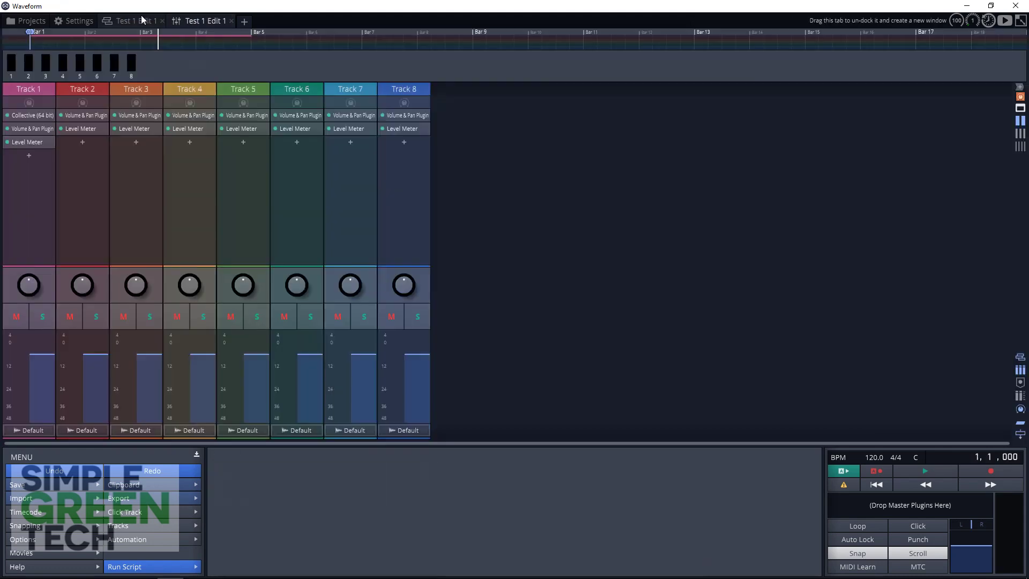
left_click(130, 21)
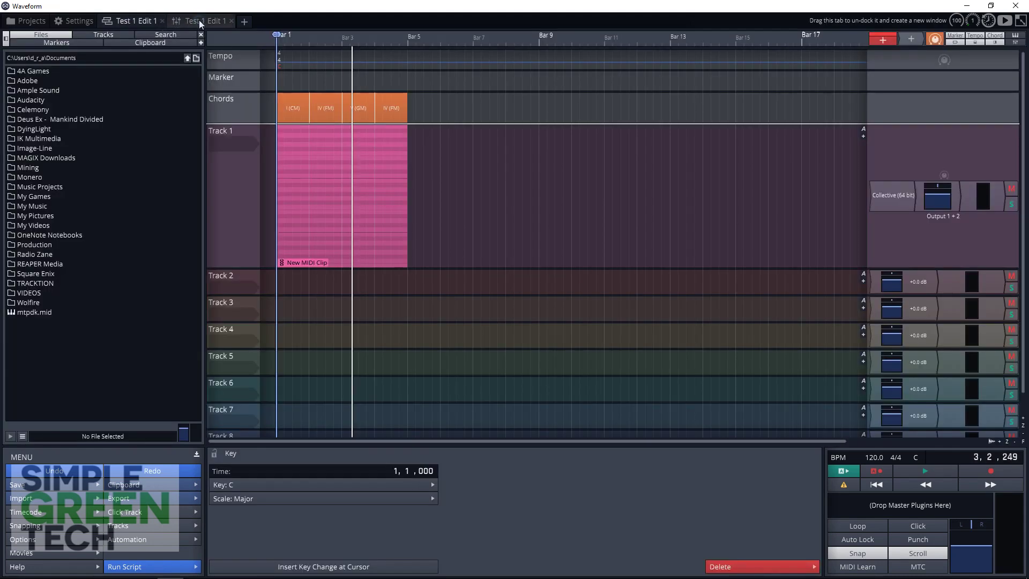
left_click(198, 20)
left_click(137, 18)
left_click(404, 251)
left_click(506, 336)
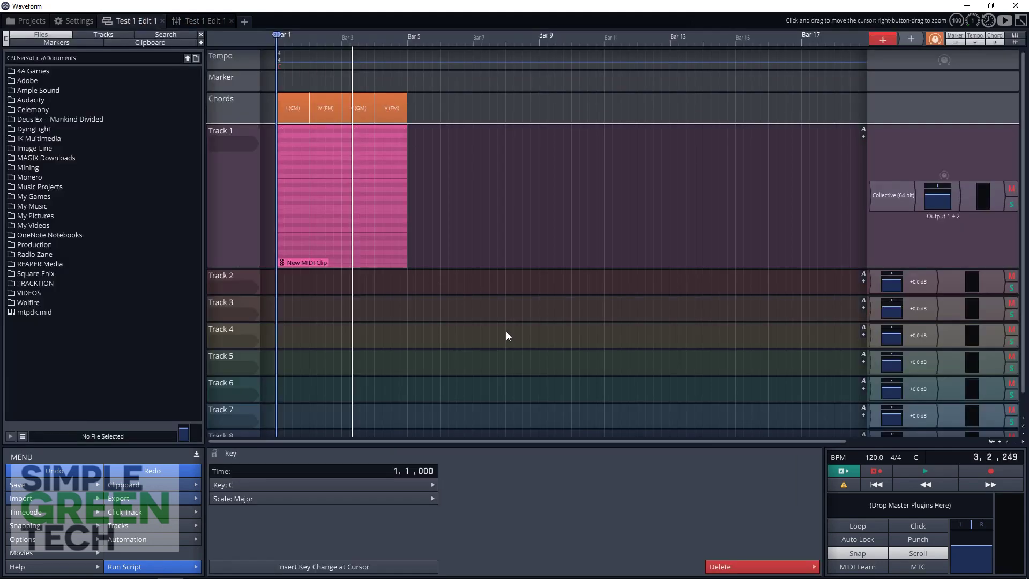
left_click(363, 201)
Step: Open Collective and filter the browser to Bass, Brass, E-Guitar, E-Organ, E-Piano, Effect and Flute
double_click(893, 194)
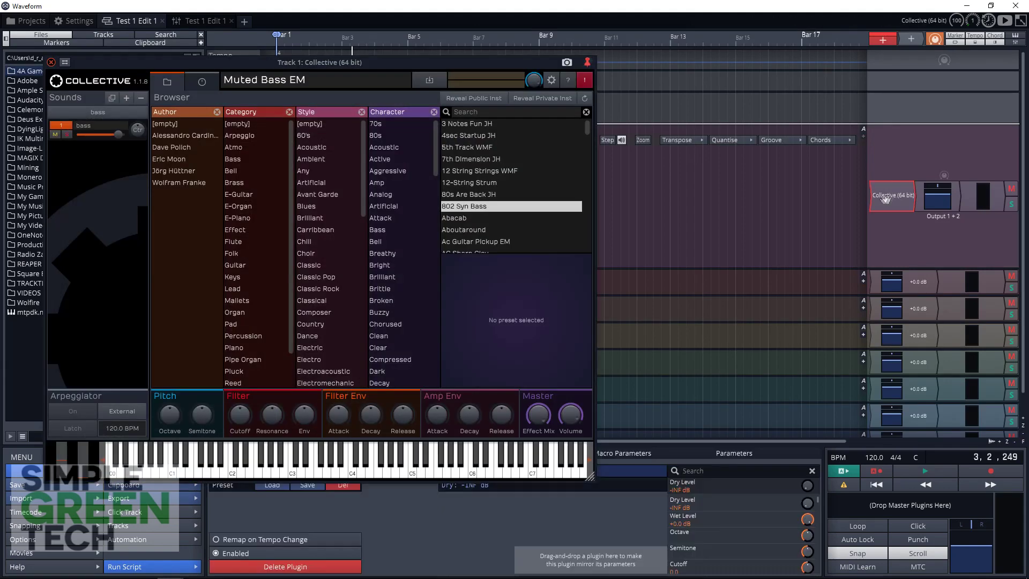
left_click(233, 161)
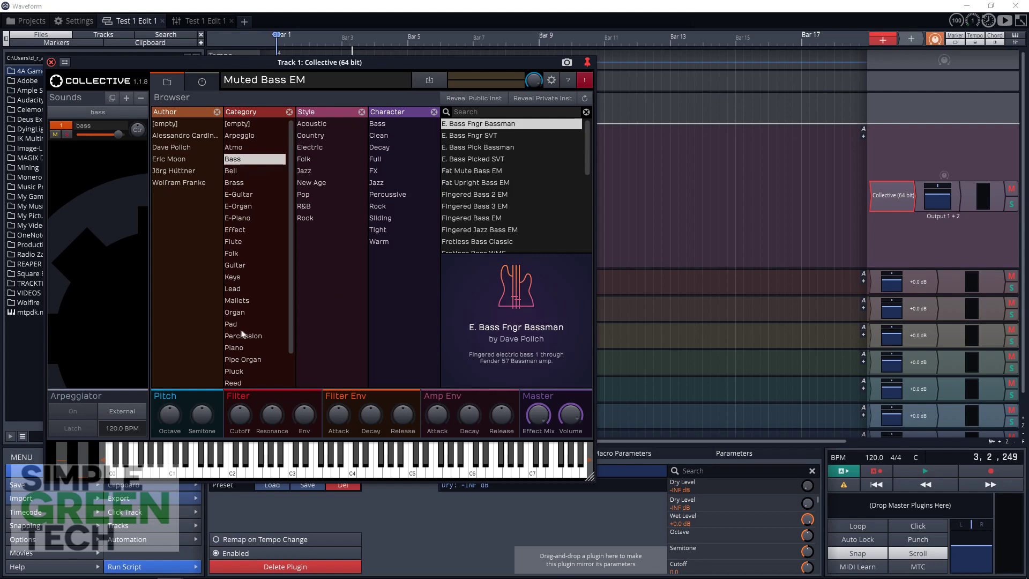
left_click(237, 183, "ctrl")
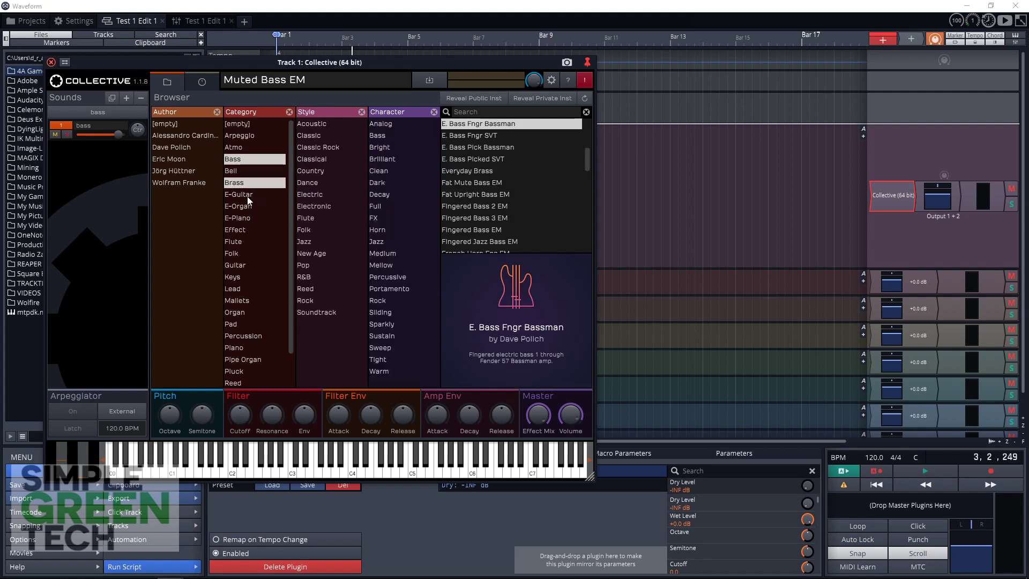
left_click(245, 208, "ctrl")
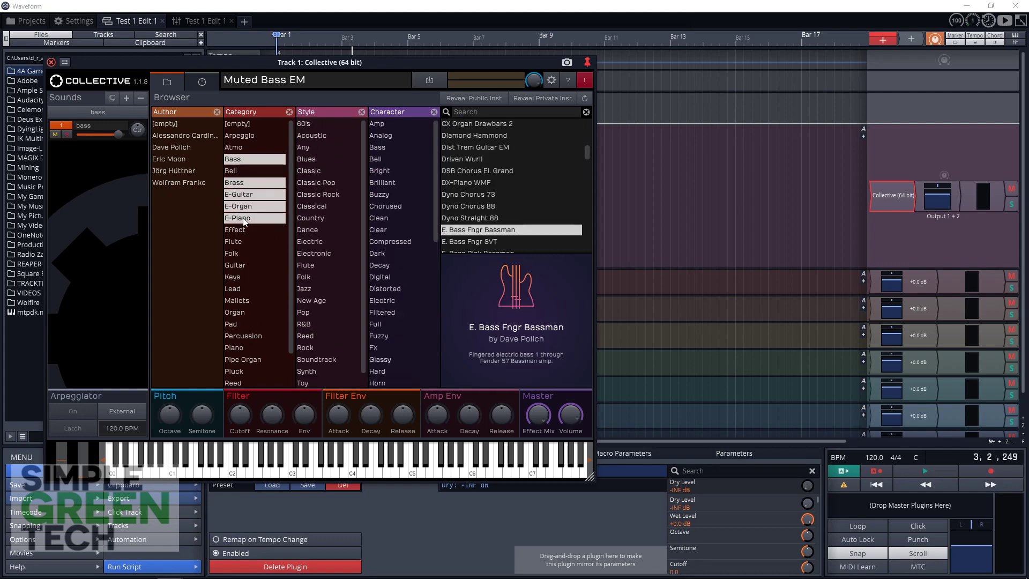
left_click(240, 231, "ctrl")
left_click(245, 242, "ctrl")
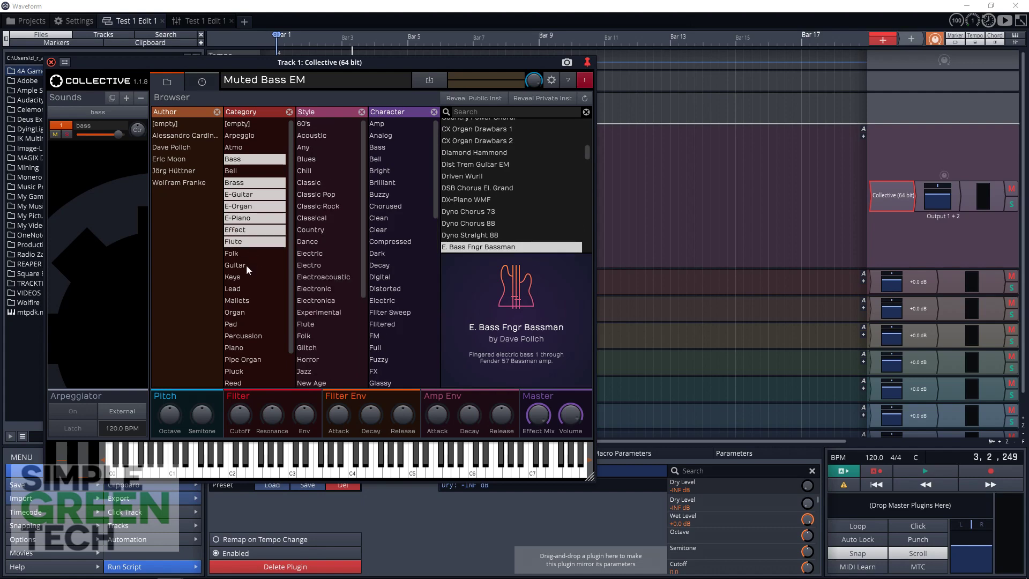
Step: Add Guitar, Keys, Lead, Pad, Percussion, Pipe Organ and Piano; preview Expressive Strato, then Happy Times JH
left_click(246, 265, "ctrl")
left_click(240, 277, "ctrl")
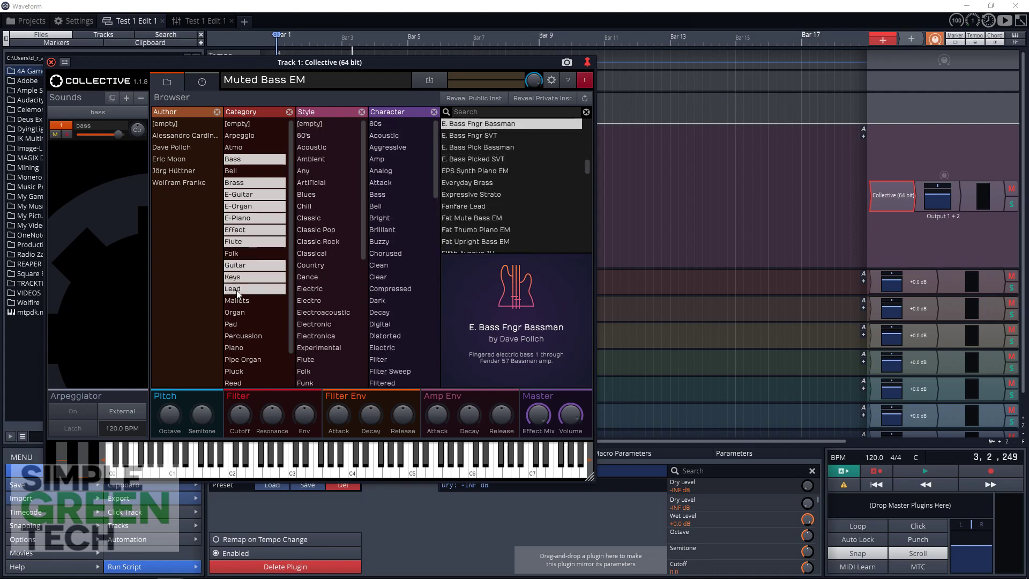
left_click(238, 324, "ctrl")
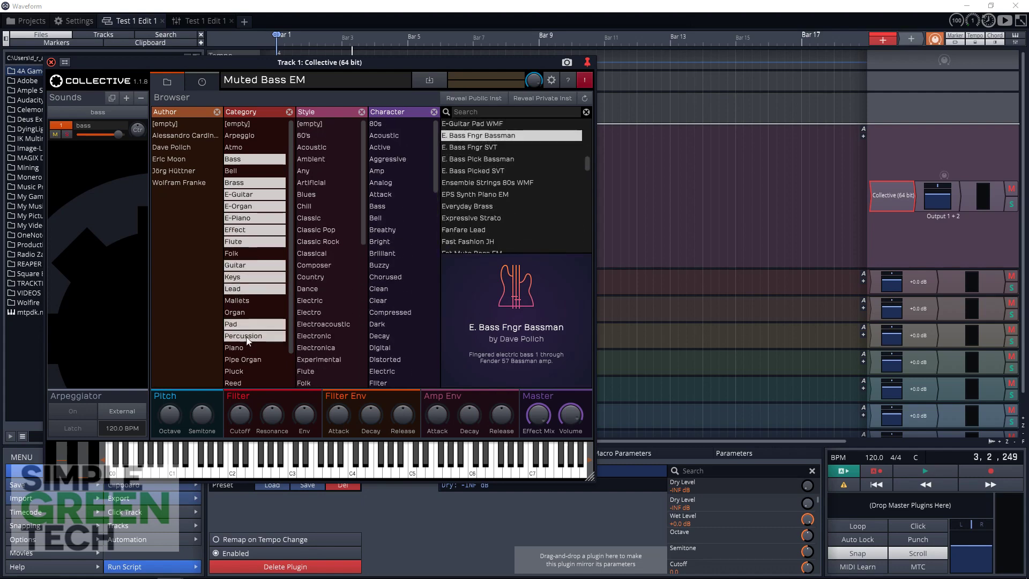
left_click(242, 361, "ctrl")
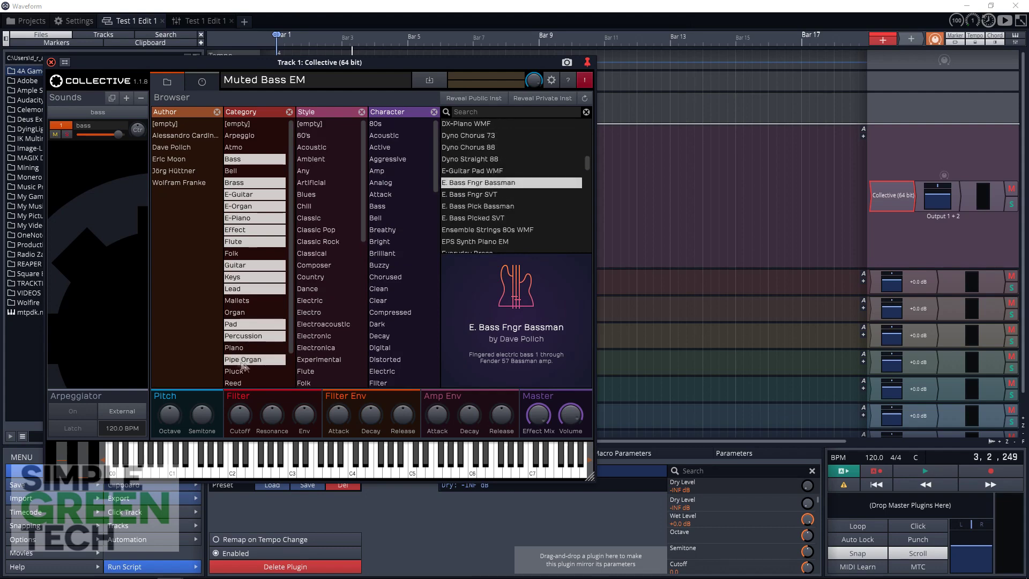
left_click(232, 348, "ctrl")
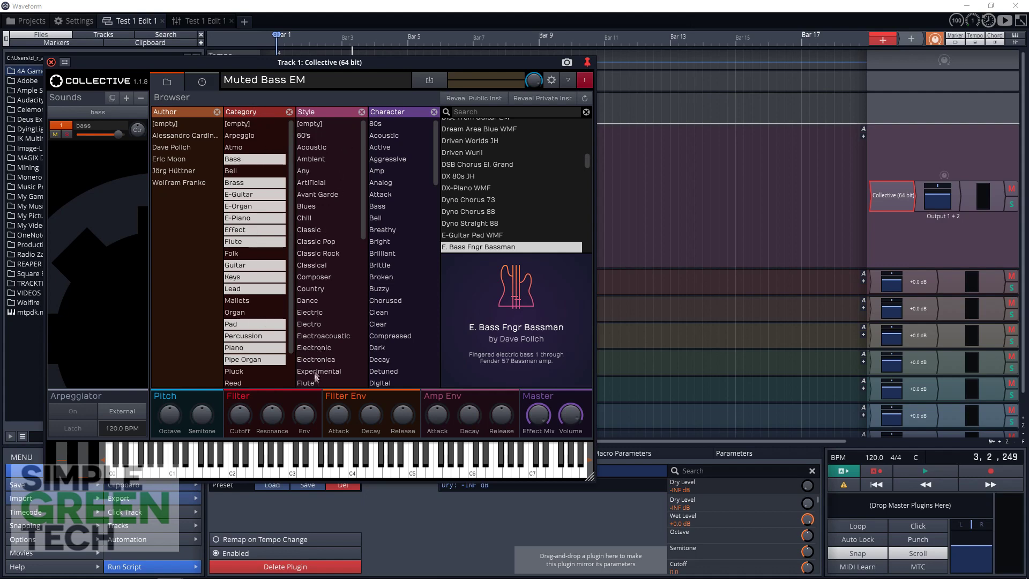
scroll(505, 157, "down", 2)
left_click(483, 188)
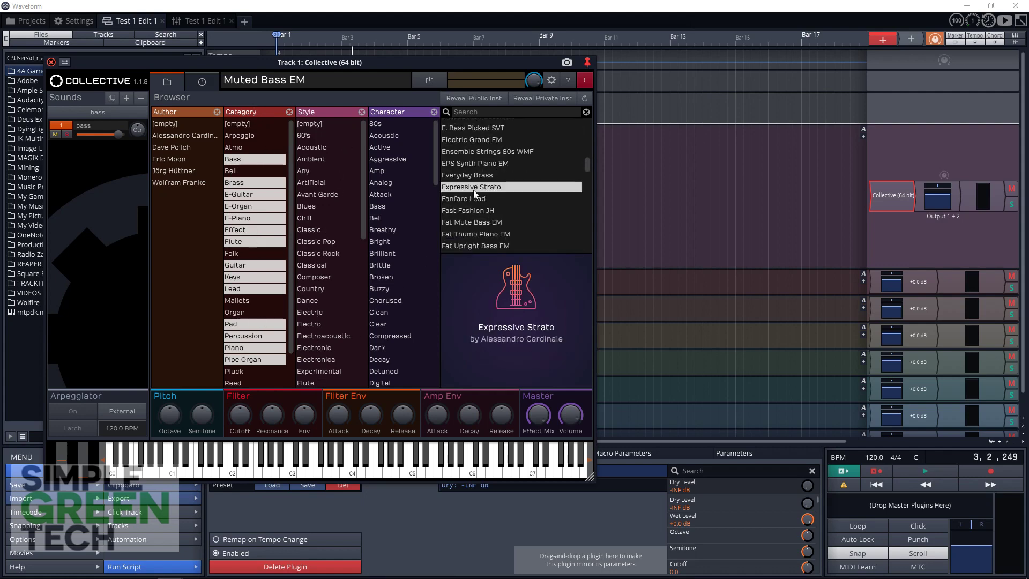
key("Page_Down")
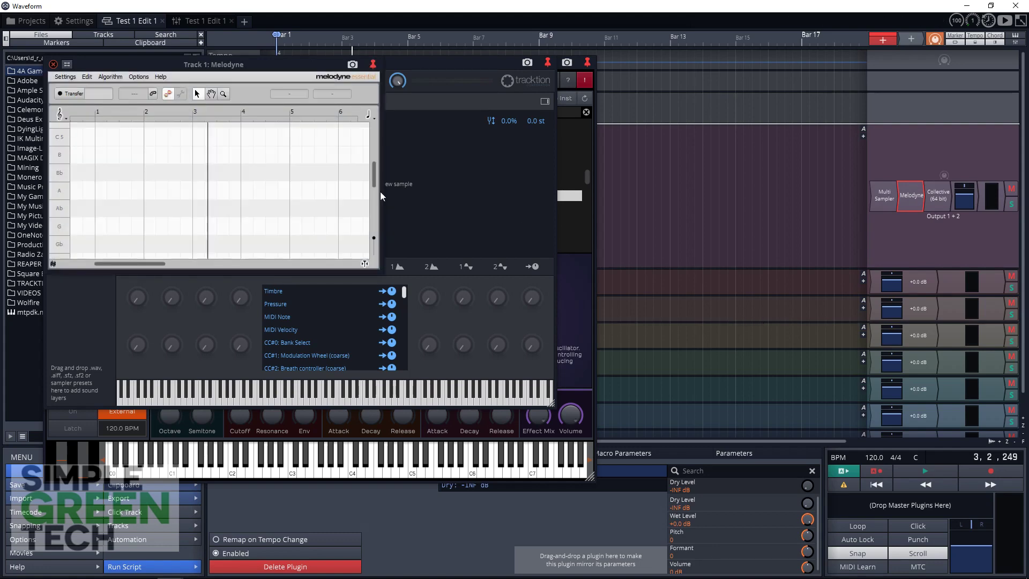
Step: Close the Melodyne and Collective windows, then reopen Melodyne's editor and move it right and down
left_click(52, 65)
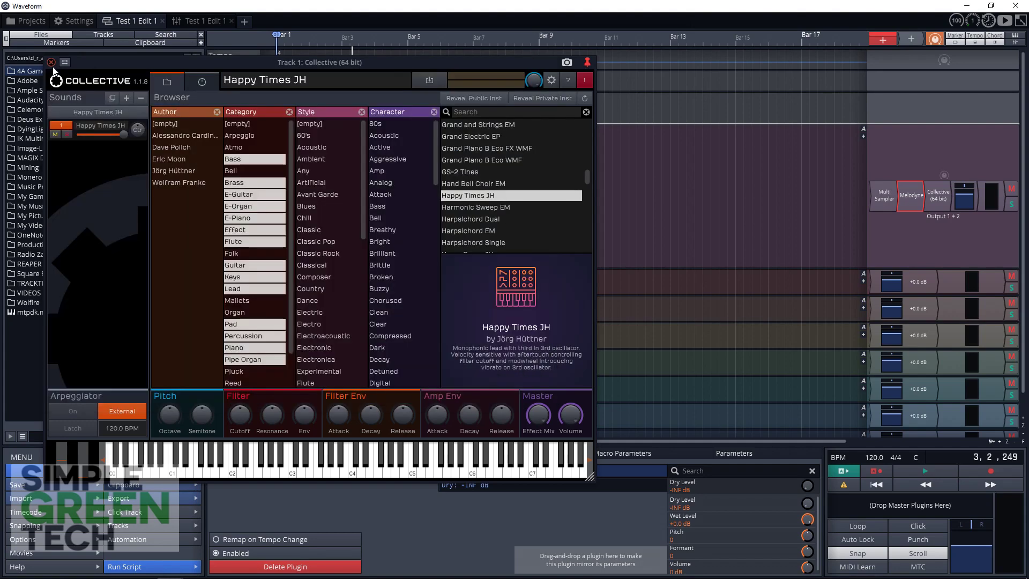
left_click(51, 63)
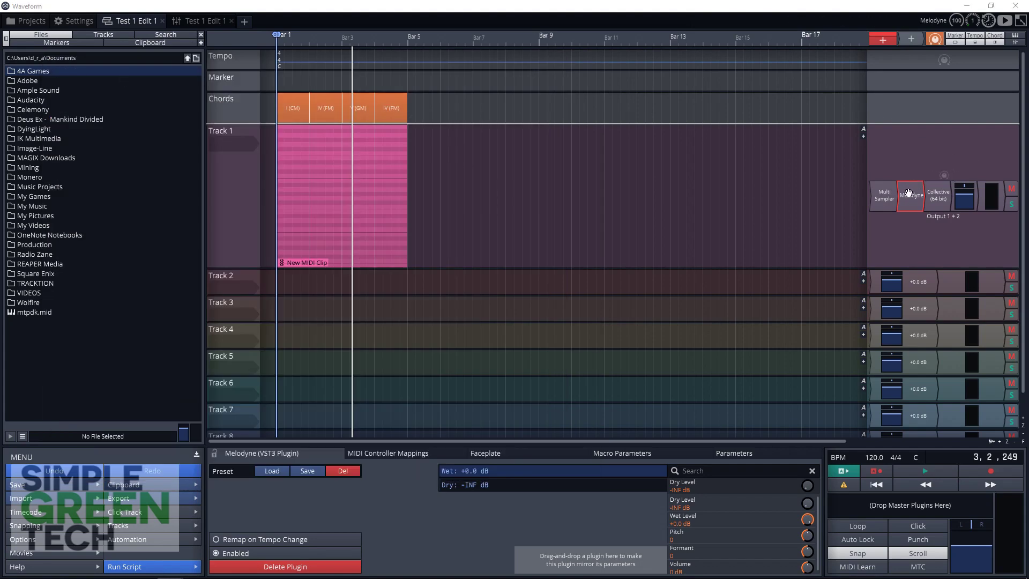
double_click(908, 194)
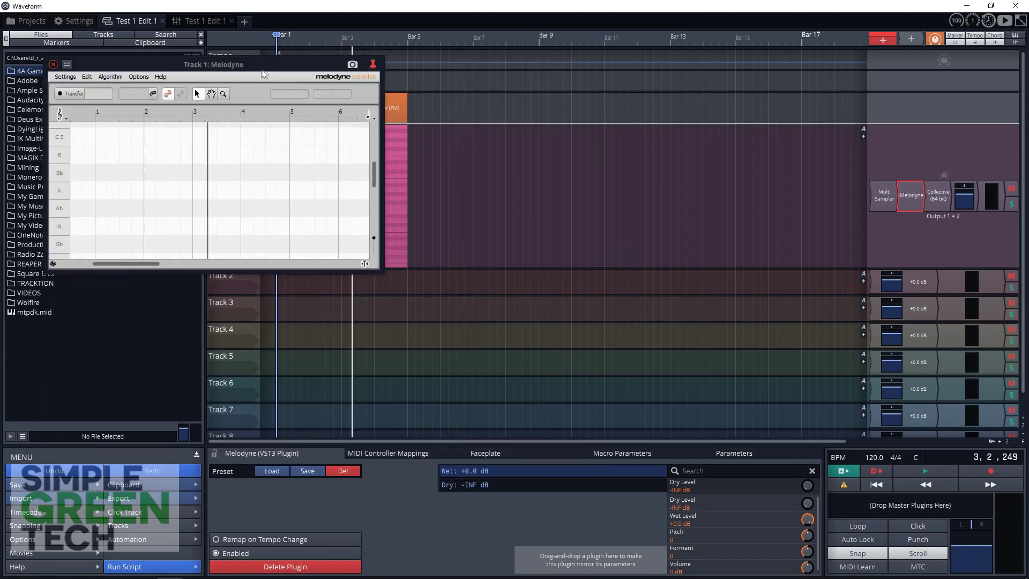
left_click_drag(263, 75, 391, 92)
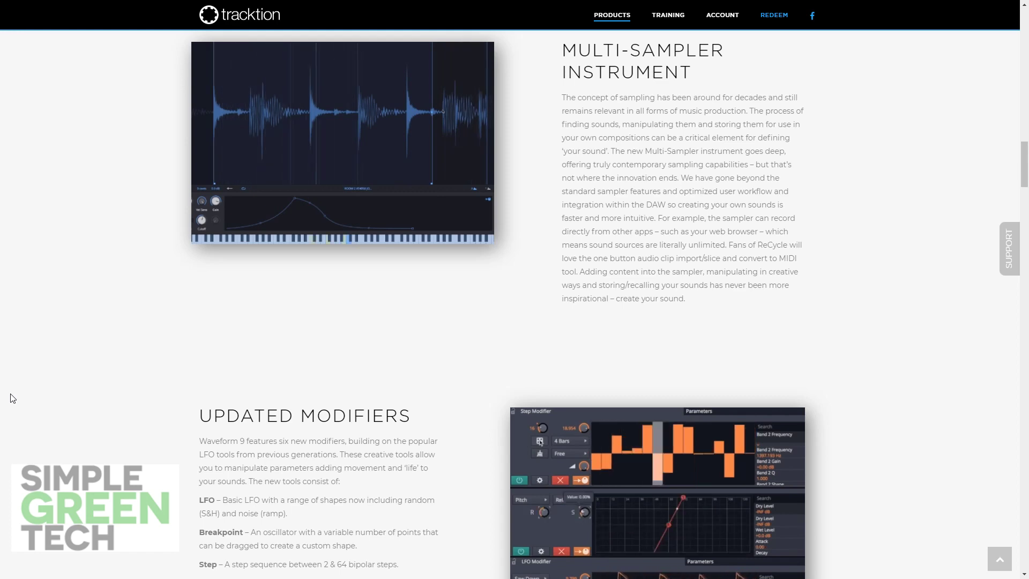
scroll(18, 362, "down", 3)
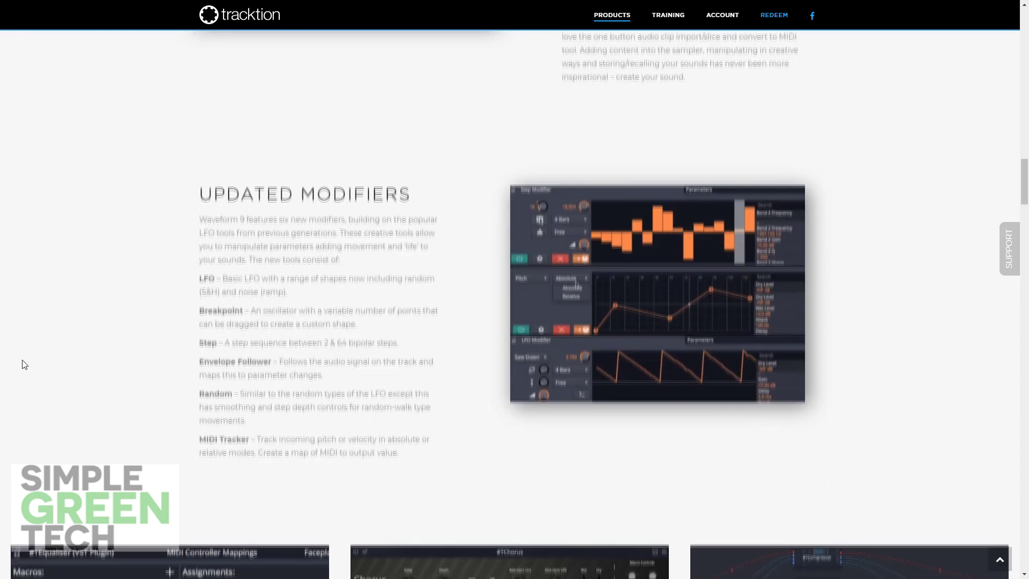
scroll(22, 359, "down", 2)
scroll(22, 359, "down", 1)
scroll(22, 360, "down", 1)
scroll(22, 362, "down", 1)
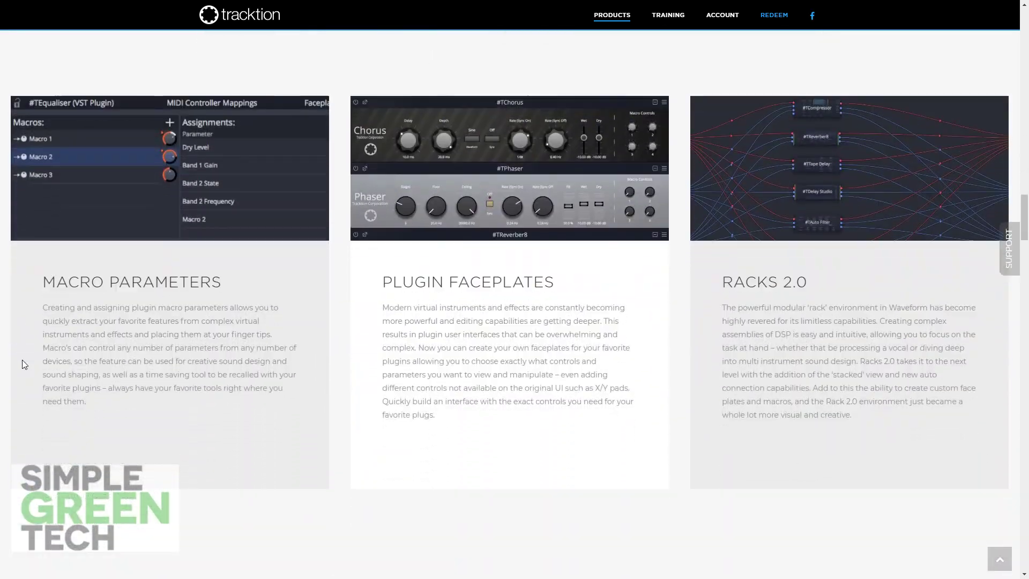
scroll(22, 362, "down", 3)
scroll(22, 362, "down", 2)
scroll(22, 361, "down", 2)
scroll(24, 364, "down", 2)
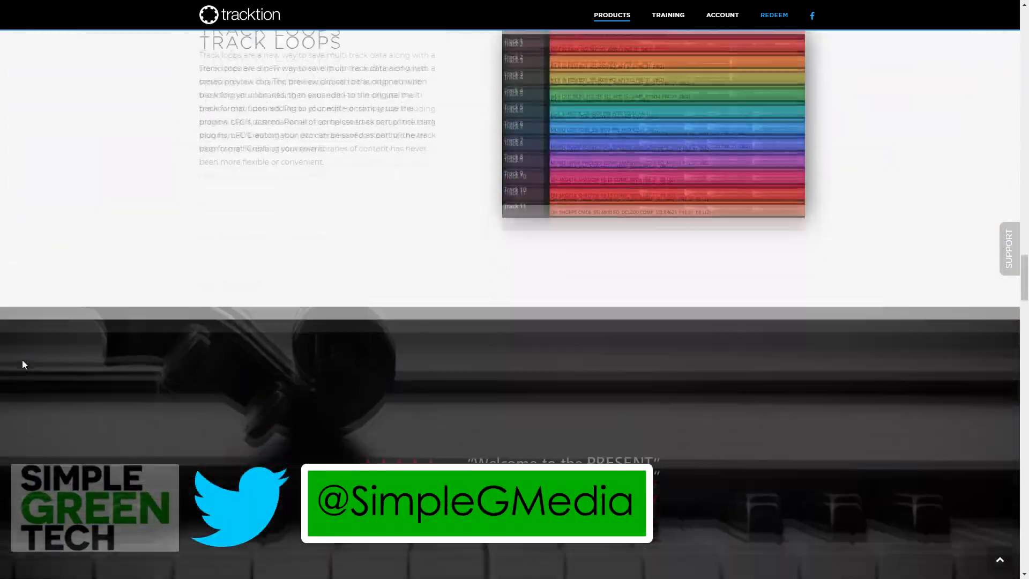
scroll(23, 364, "down", 1)
scroll(24, 365, "down", 1)
scroll(23, 365, "down", 2)
scroll(22, 364, "down", 2)
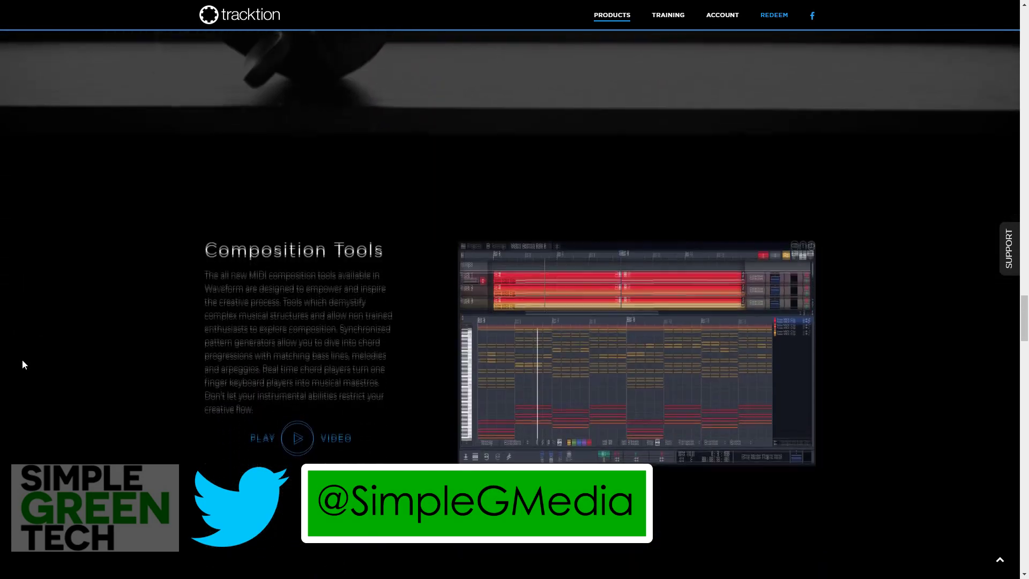